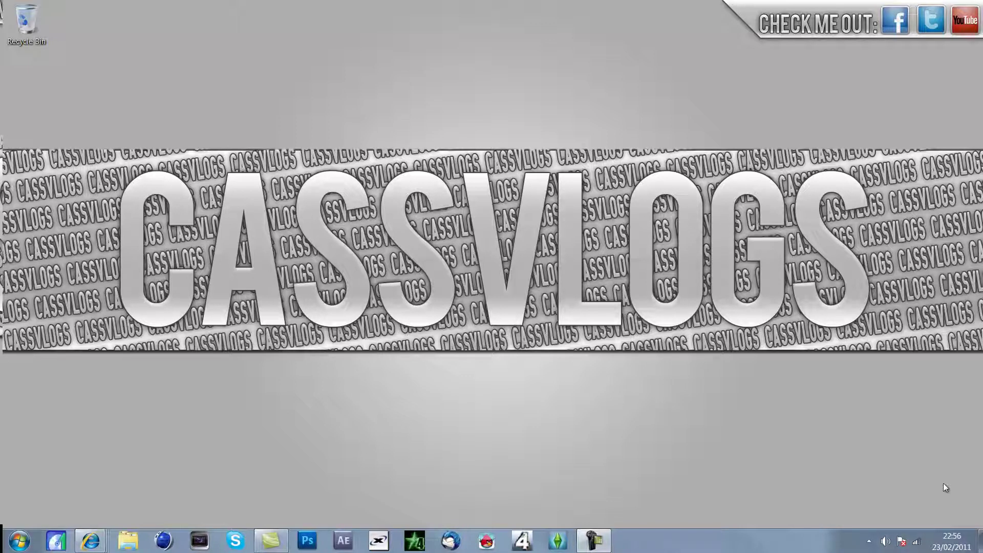
- Show the taskbar previews of Internet Explorer's four open web pages
click(20, 540)
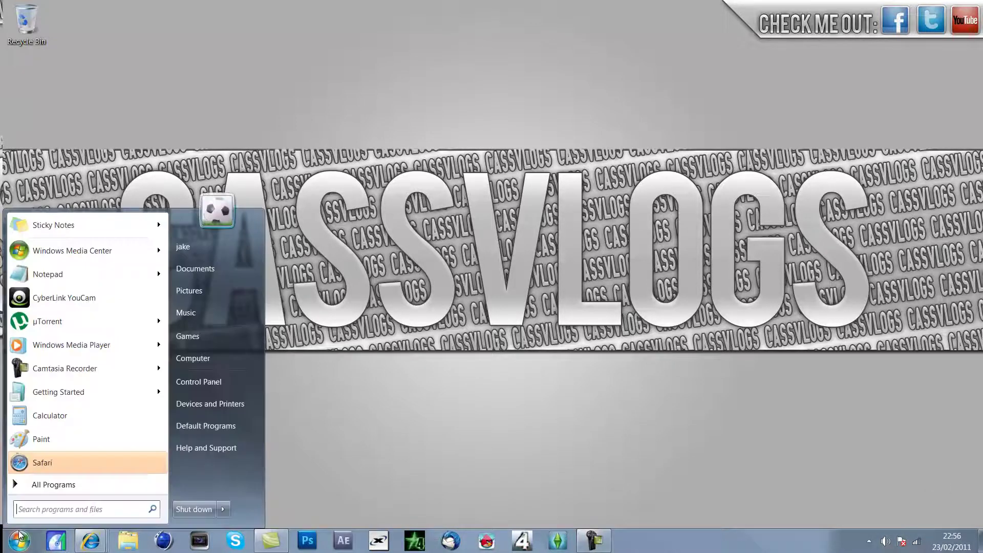
click(20, 539)
- Close the YouTube channel window and show the CyberLink YouCam 4 trial page, scrolled to the top
mouse_move(90, 540)
mouse_move(463, 477)
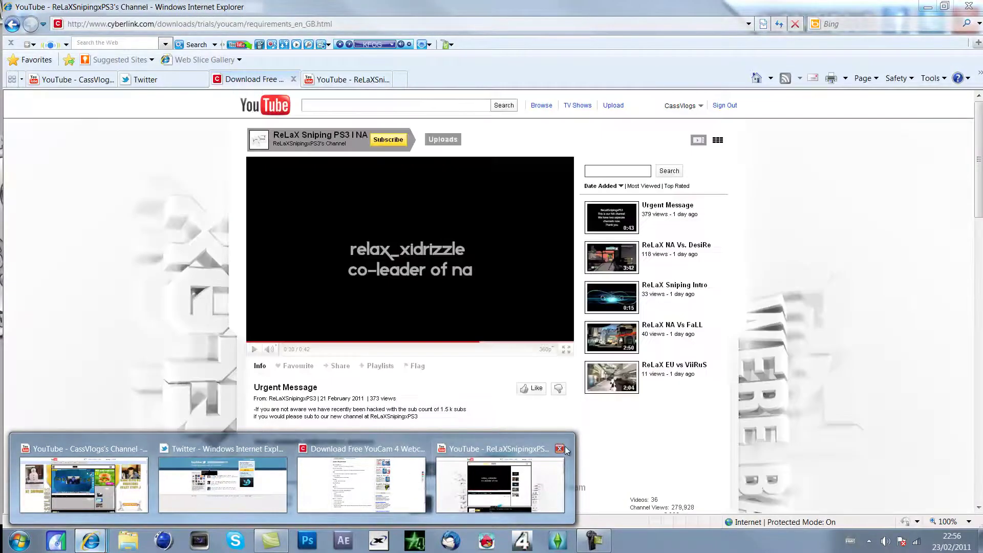
click(560, 448)
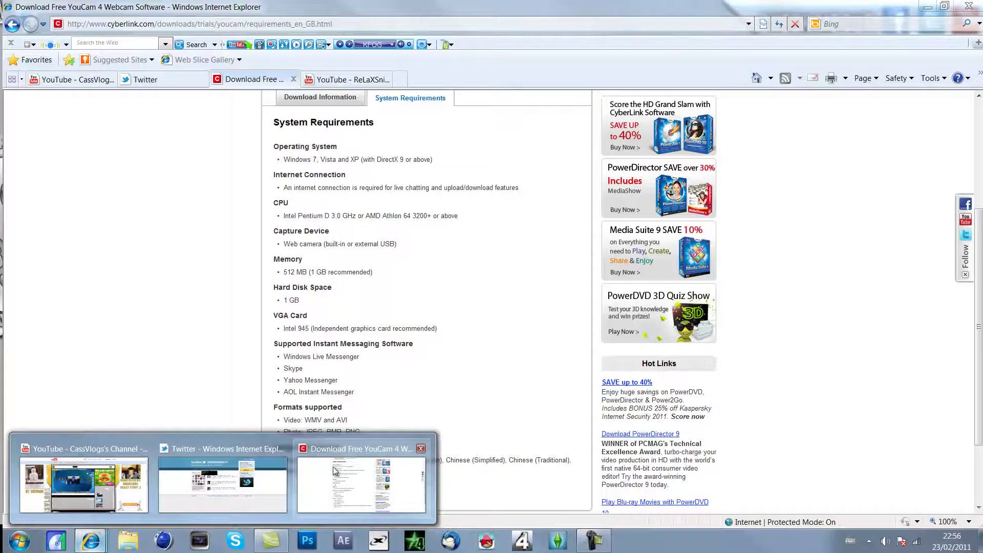
click(322, 441)
scroll(110, 259, up, 4)
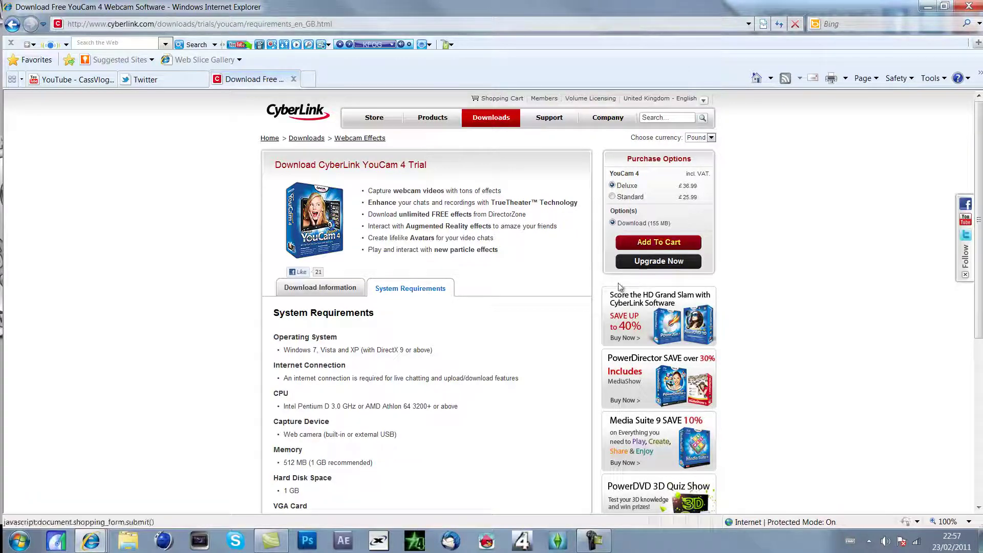
- Scroll to the end of the YouCam 4 System Requirements, then minimise Internet Explorer
scroll(393, 306, down, 3)
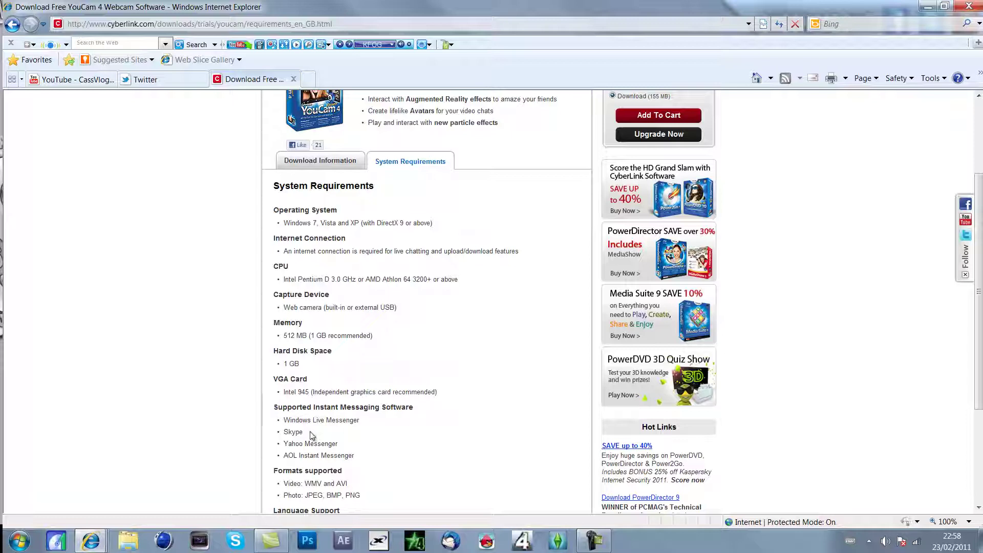
scroll(312, 435, down, 3)
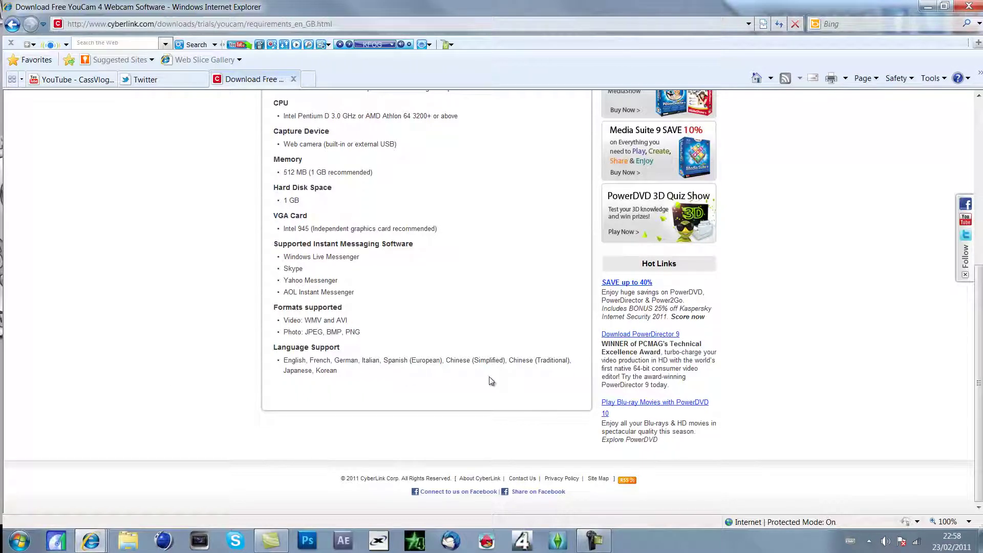
click(927, 6)
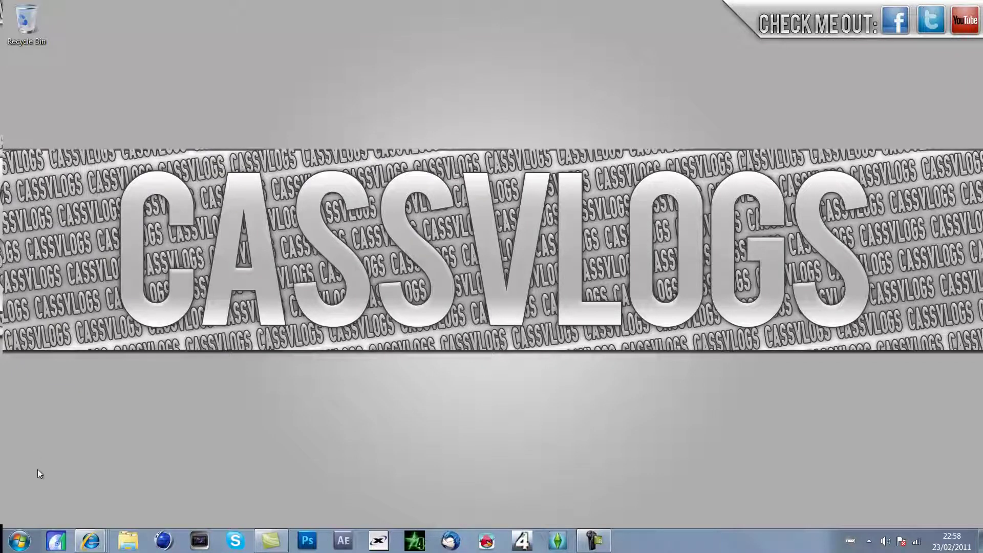
- Launch CyberLink YouCam from the Start menu
click(19, 541)
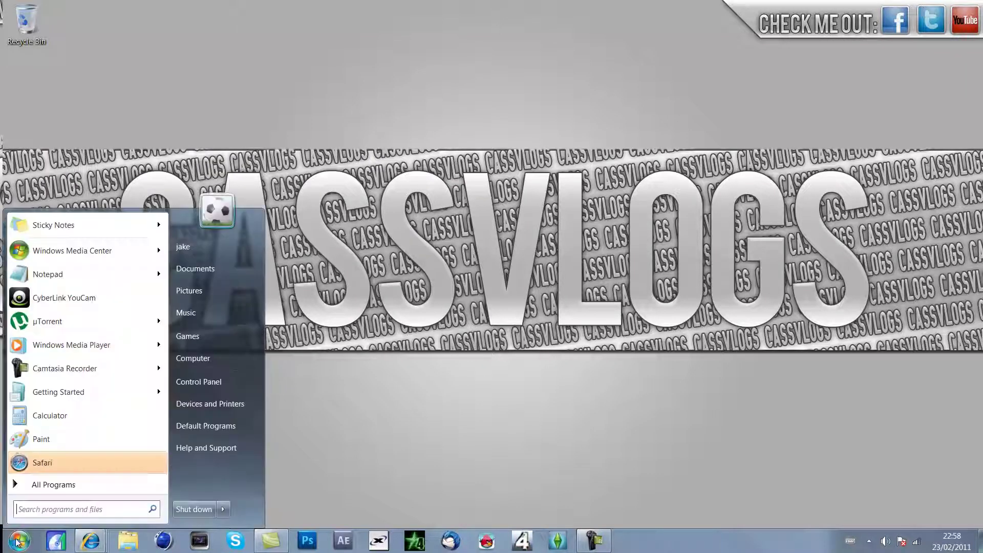
click(692, 247)
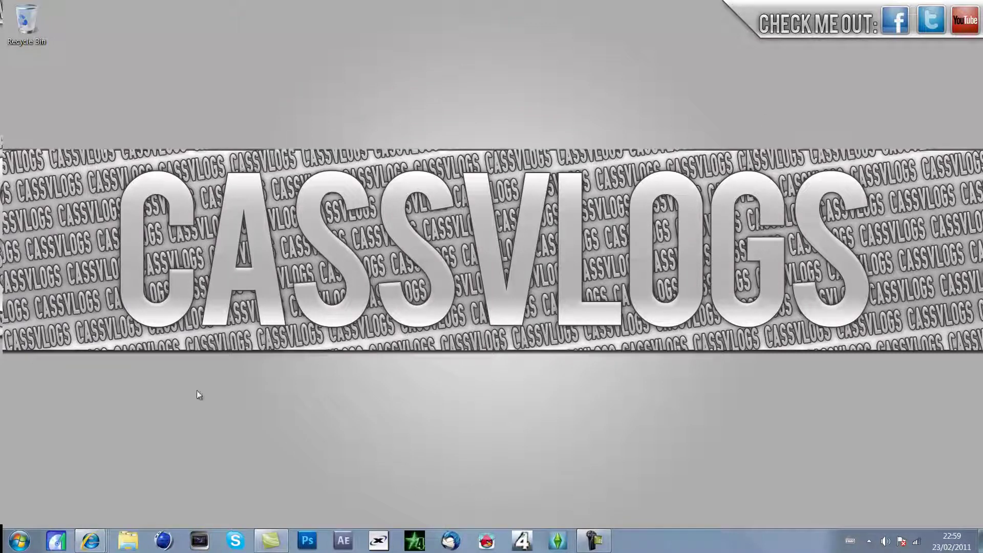
click(20, 540)
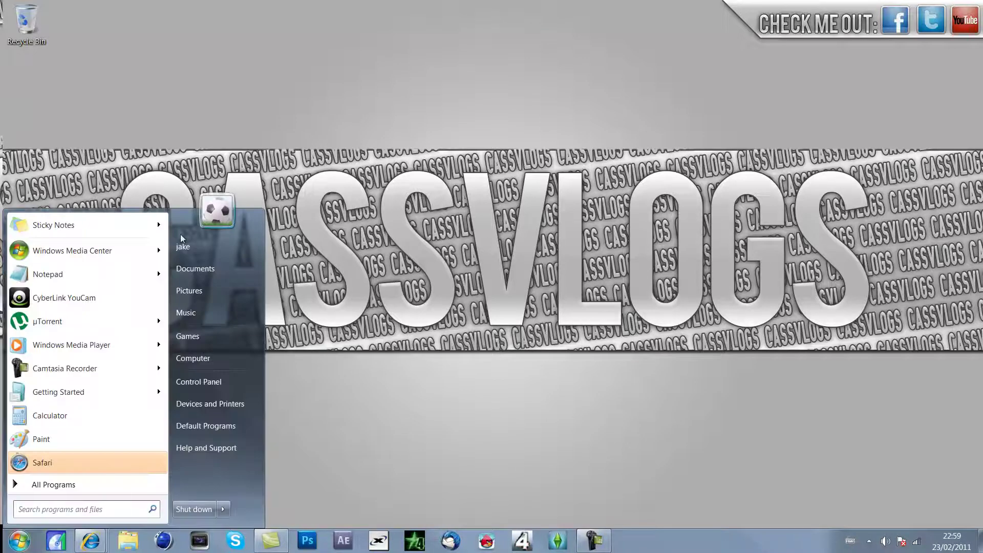
click(55, 299)
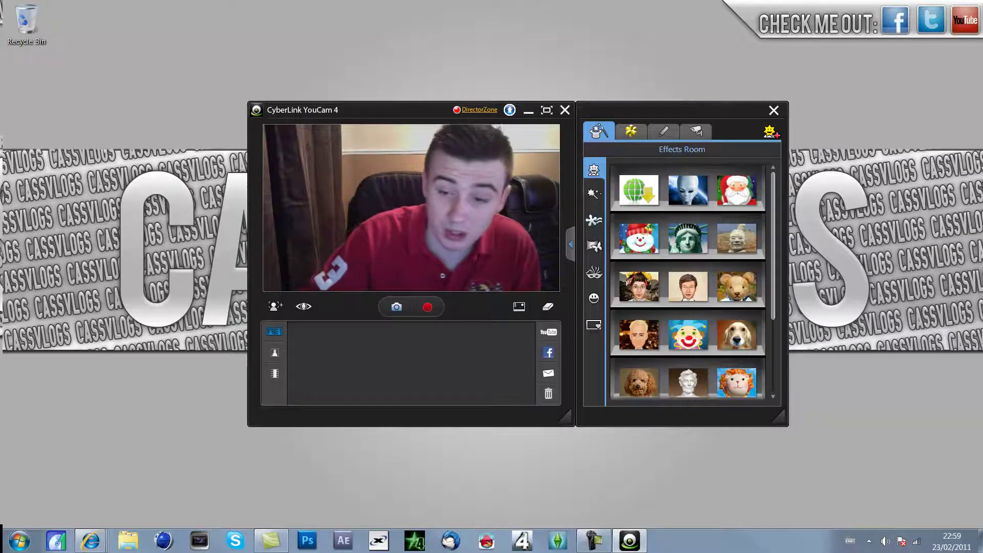
- Bring YouCam forward and apply a video effect, triggering the below-640 x 480 resolution warning
click(868, 541)
click(459, 332)
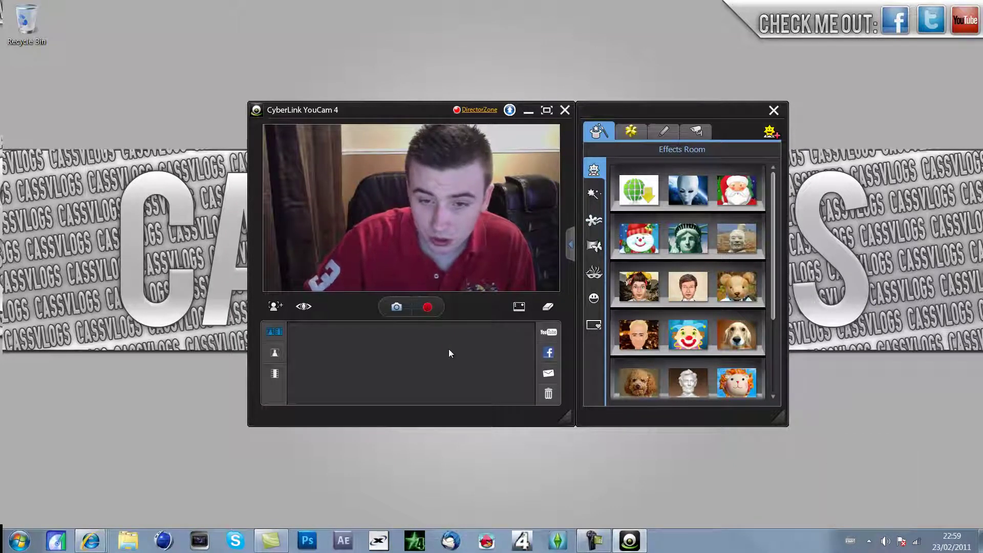
right_click(939, 537)
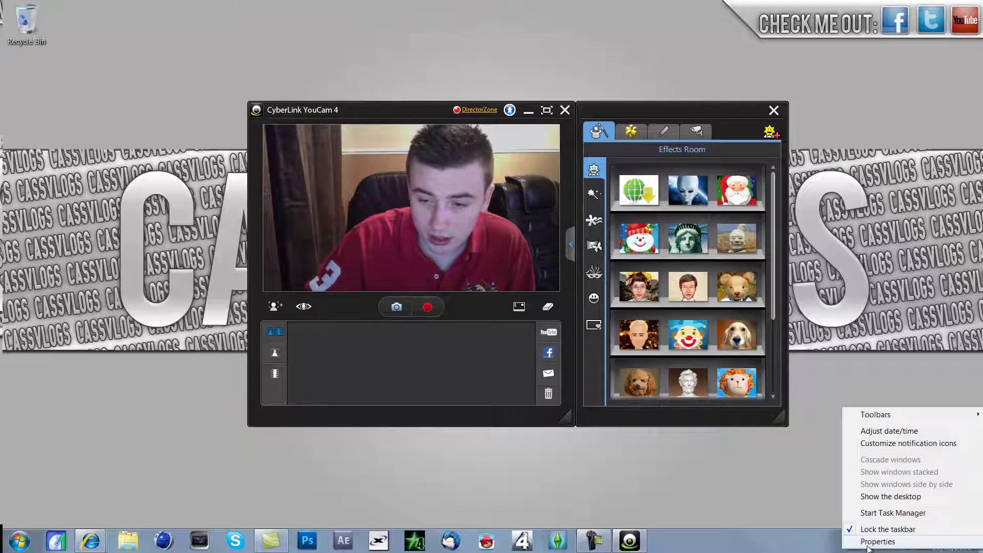
click(452, 394)
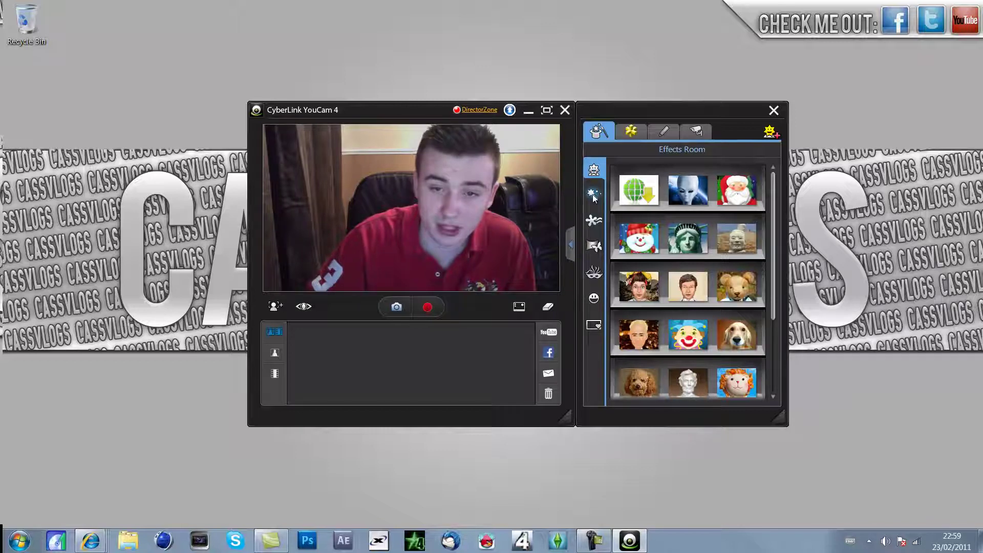
click(607, 222)
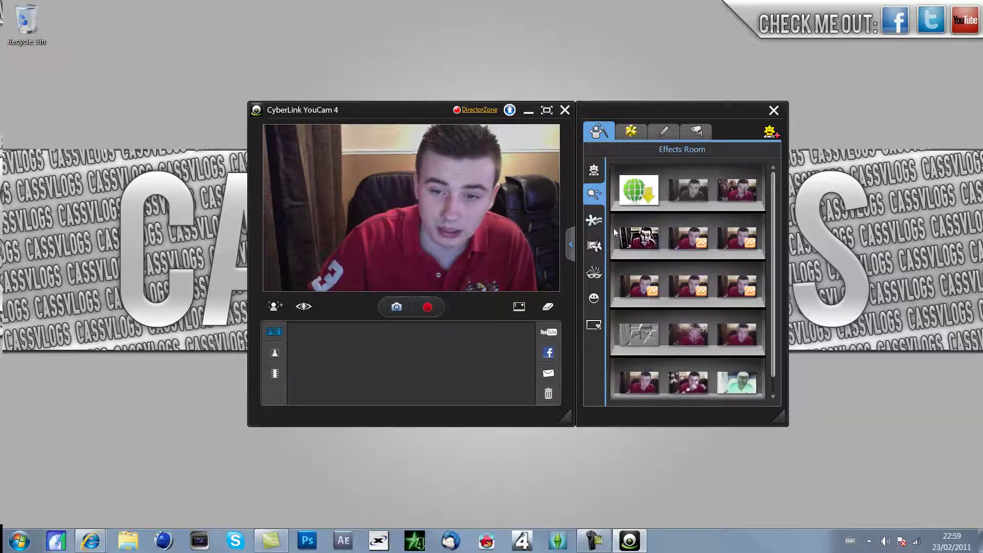
click(647, 236)
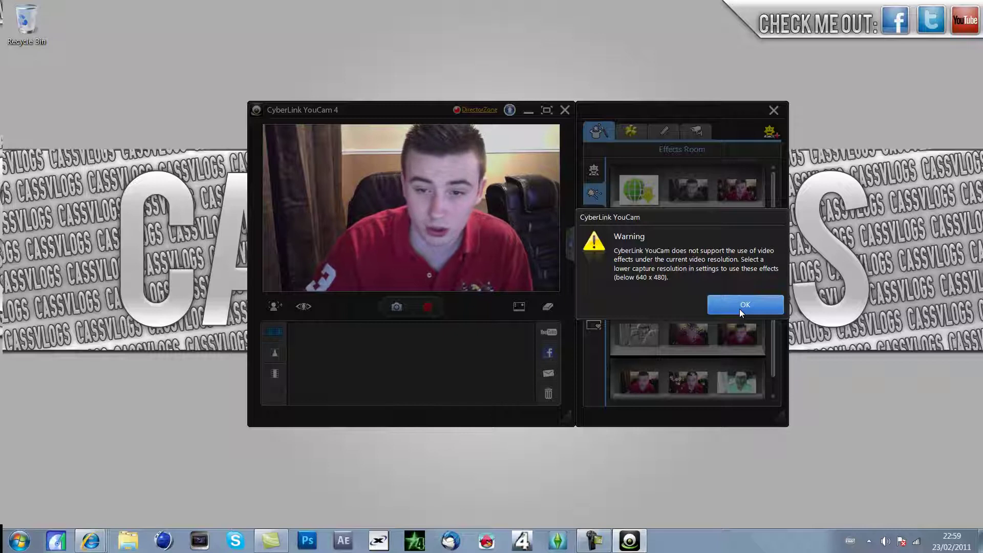
- Dismiss the warning and set YouCam's capture resolution to 640x480 from its tray icon
click(739, 306)
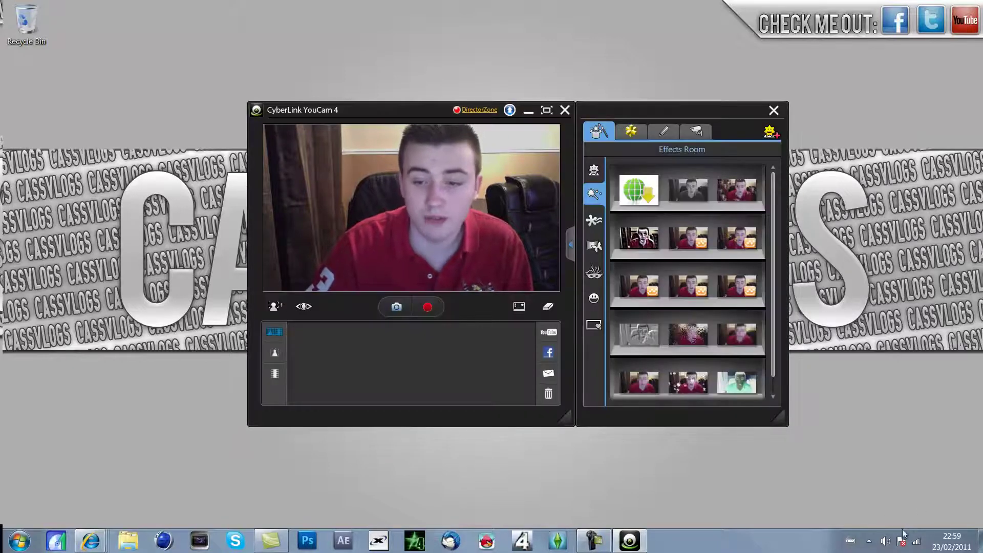
click(868, 540)
right_click(876, 482)
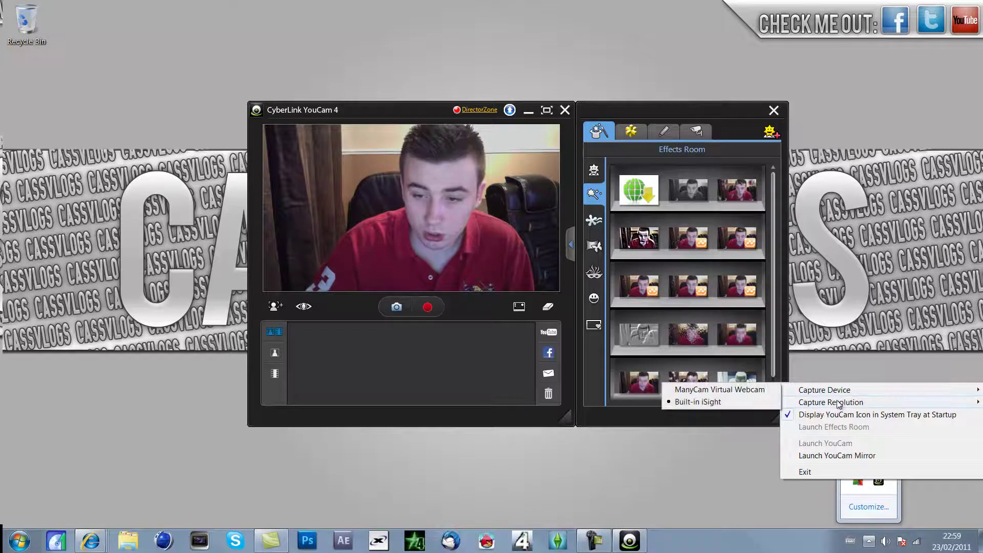
mouse_move(839, 405)
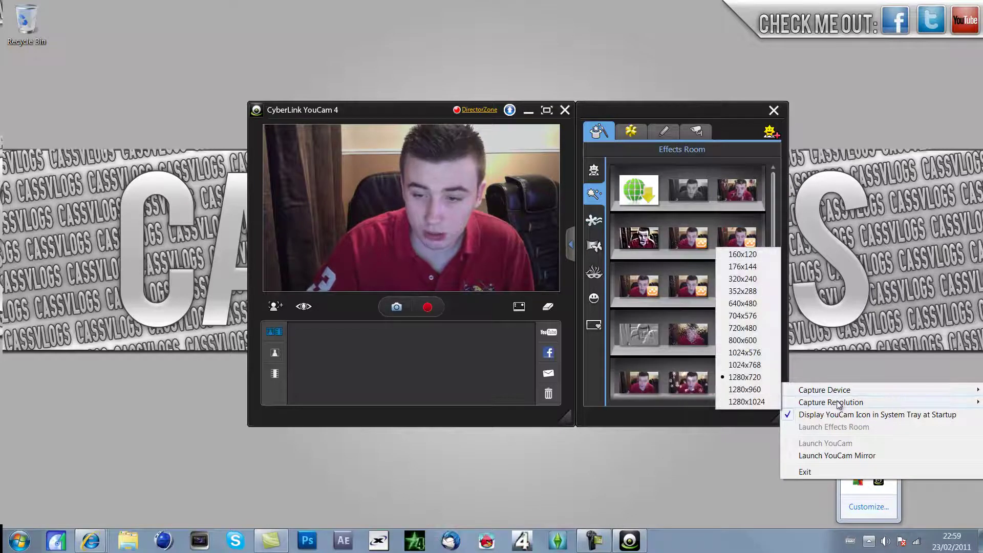
click(744, 302)
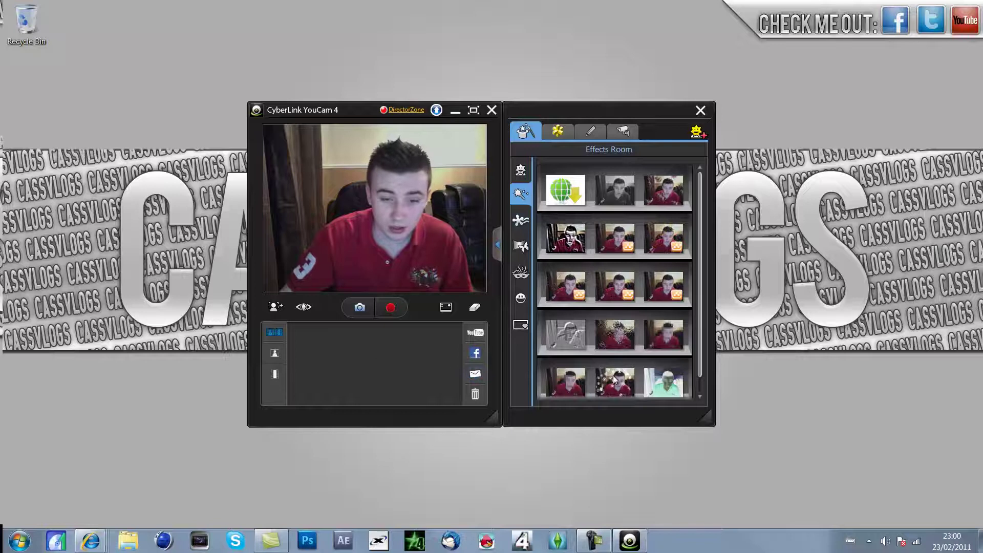
- Turn on the live effect preview and try black-and-white, bubbles, gritty contrast and sparkles
click(303, 307)
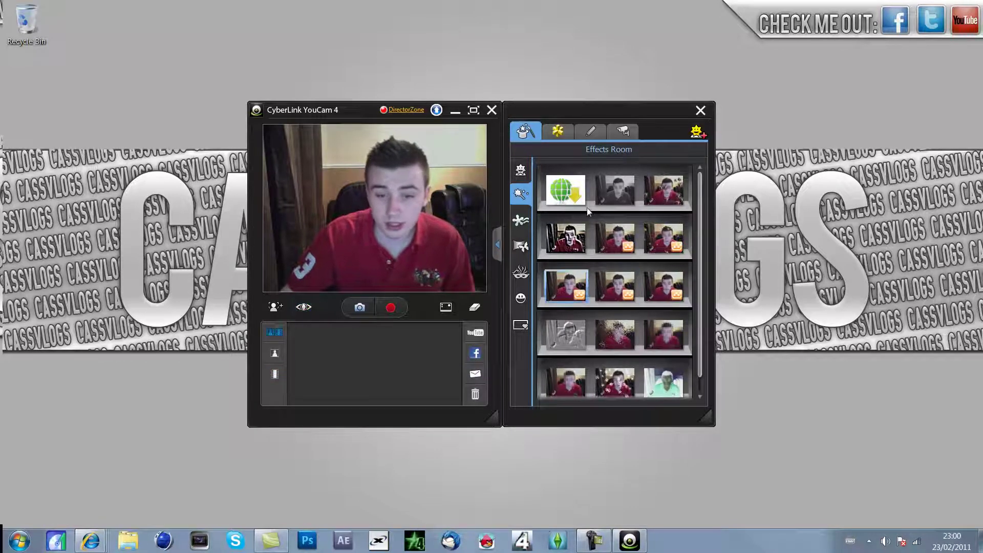
click(613, 201)
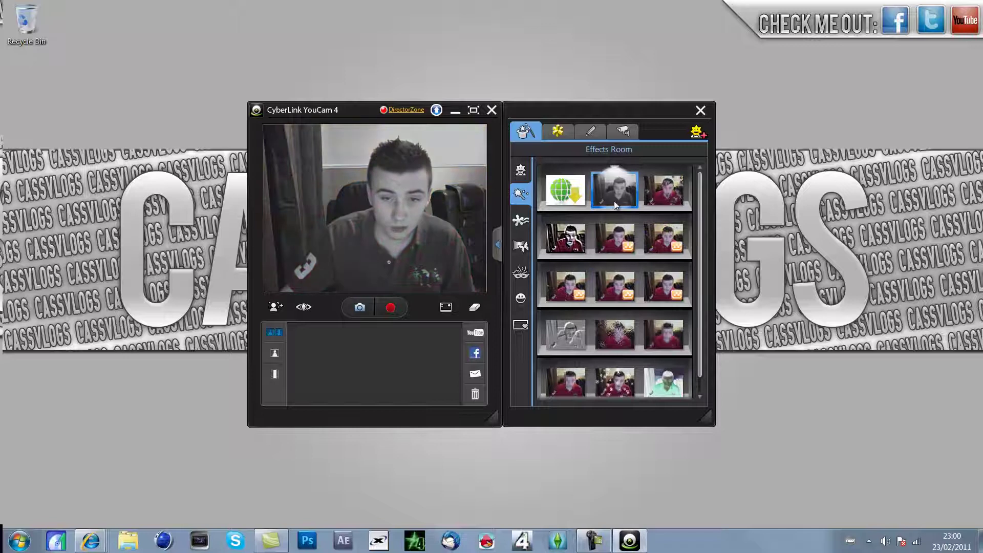
click(660, 189)
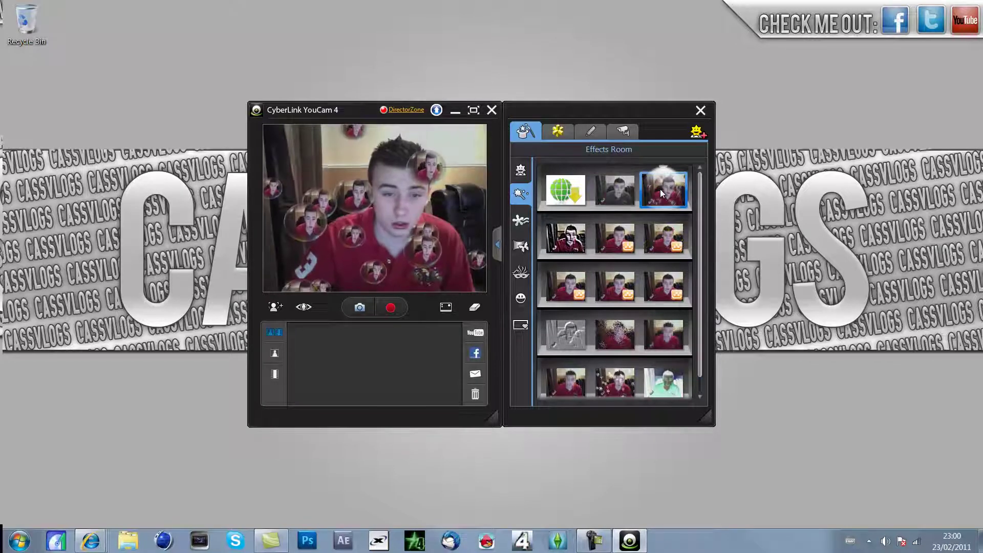
click(585, 242)
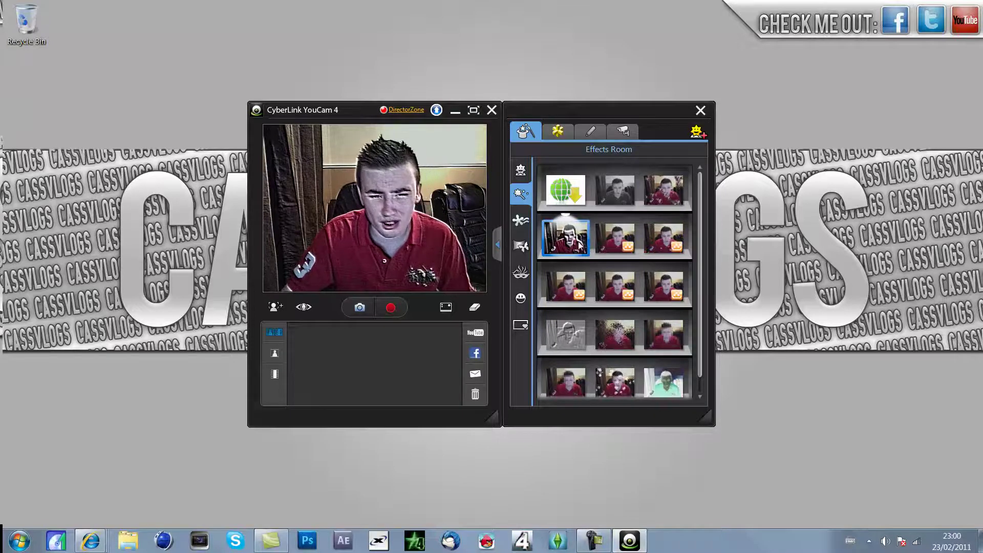
click(615, 238)
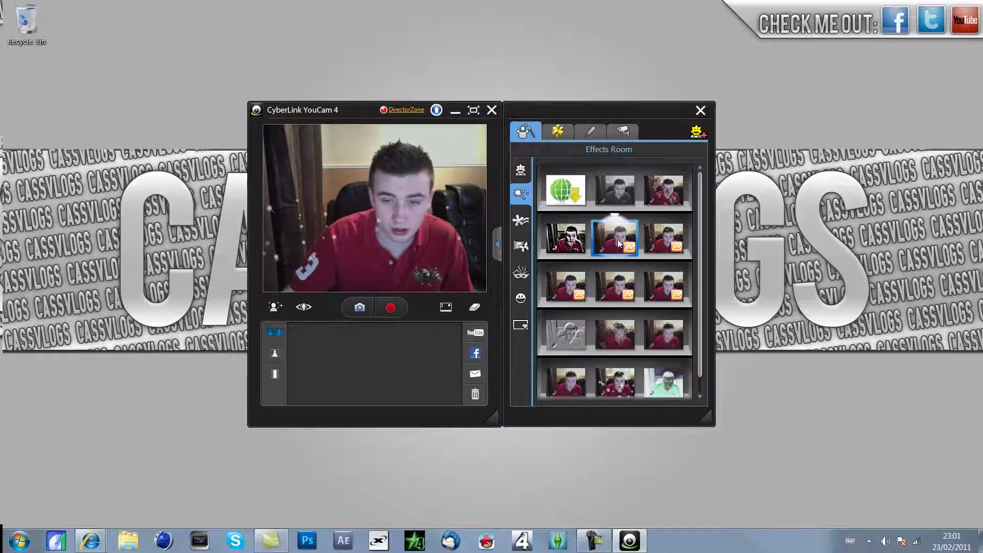
- Try falling leaves, confetti and the other third-row effects on the webcam image
click(659, 247)
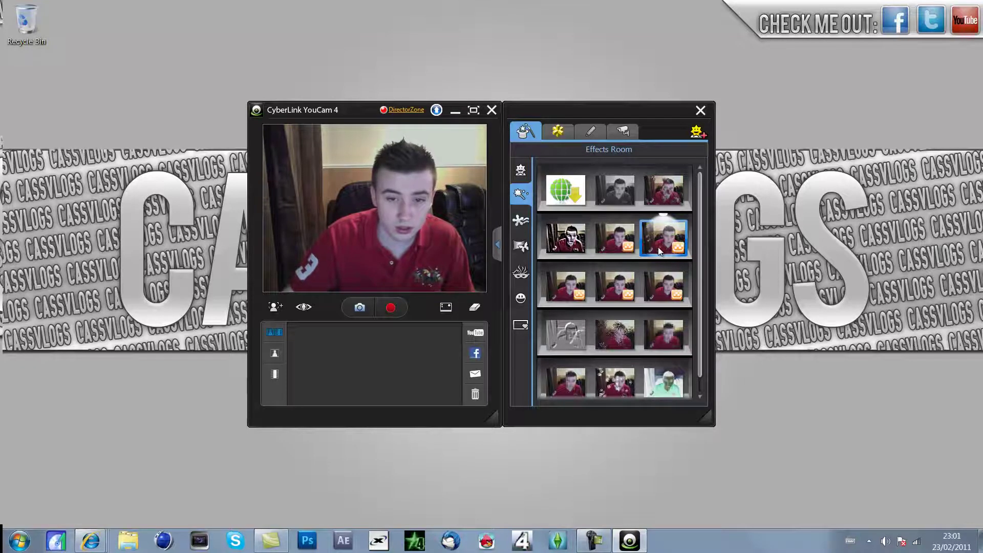
click(554, 284)
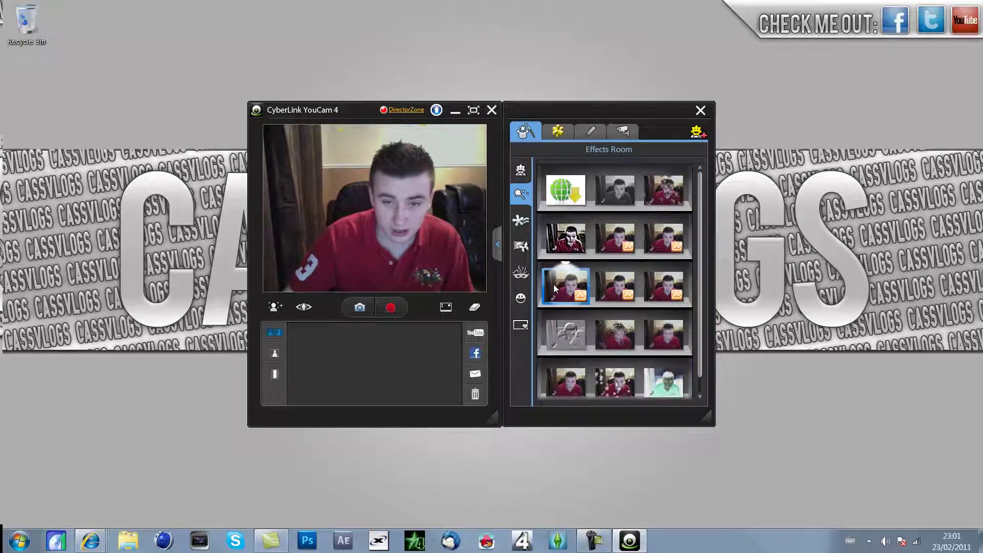
click(609, 294)
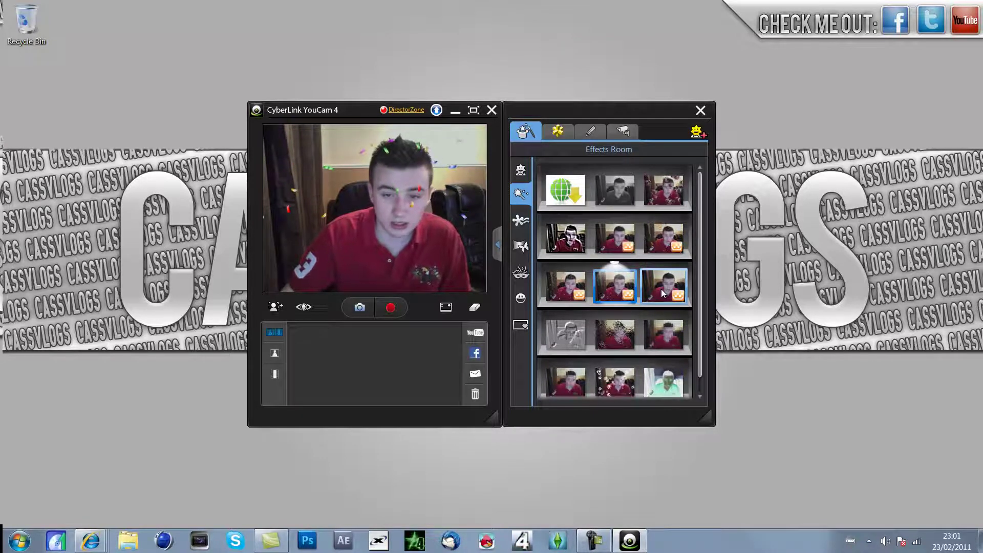
click(662, 289)
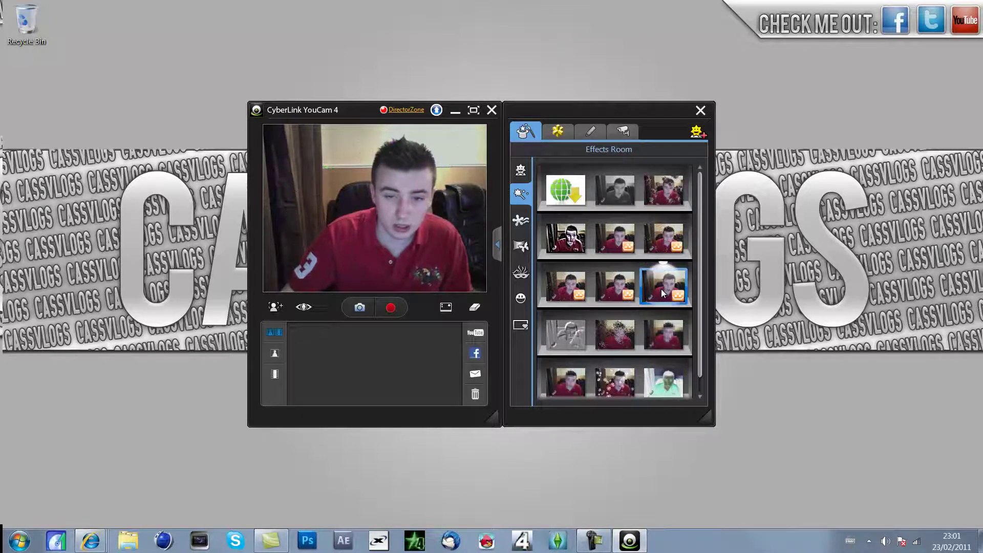
- Apply the grey emboss, colour and pixelate filters, and peek at Video Surveillance settings
click(556, 338)
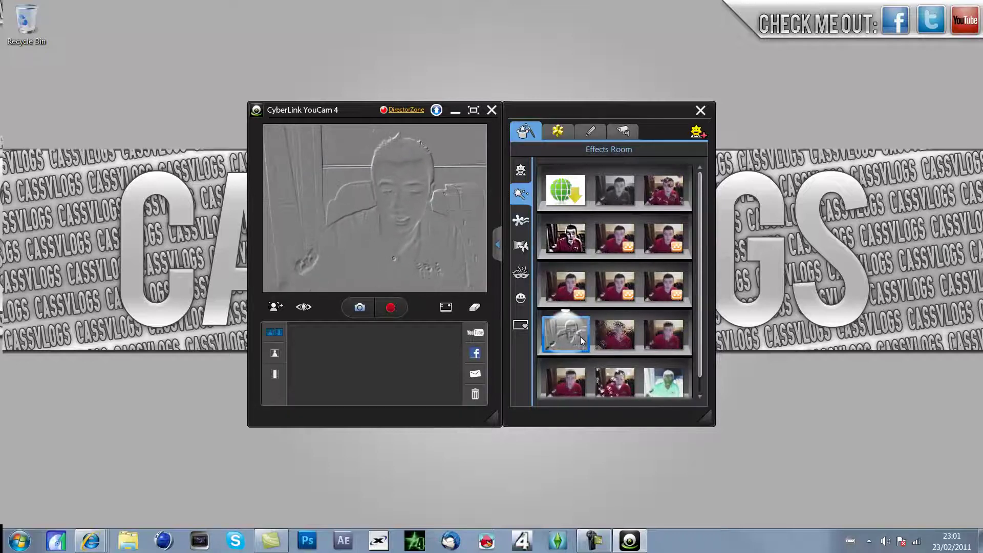
click(601, 334)
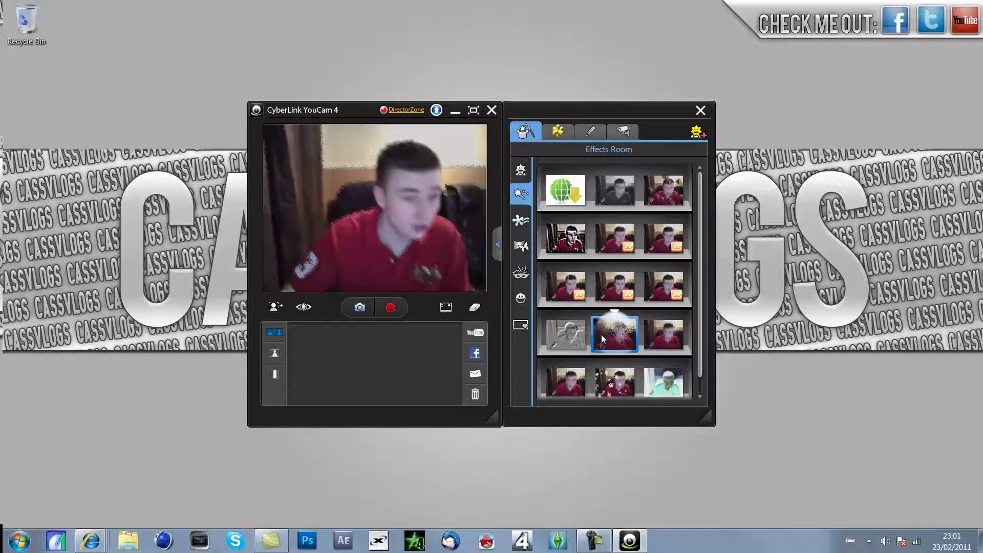
click(649, 337)
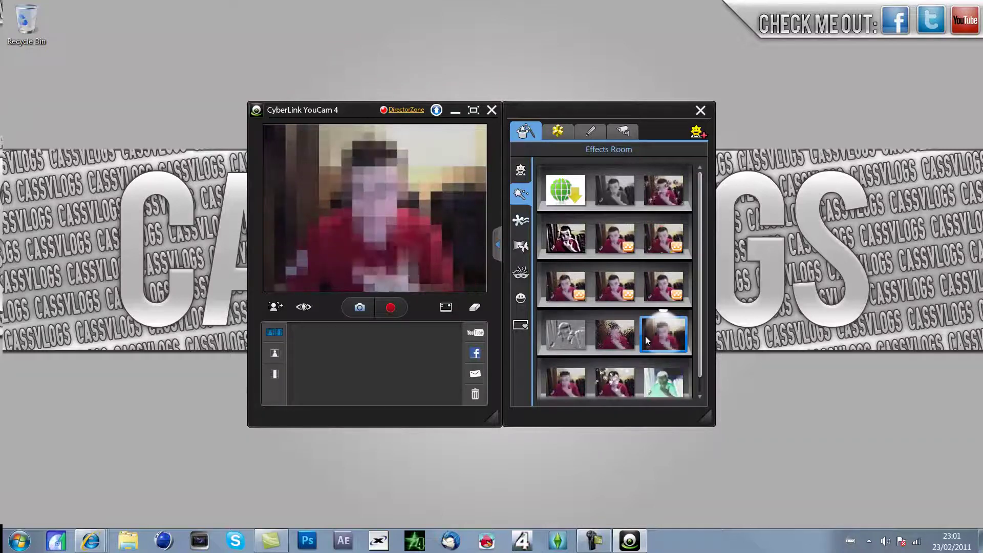
click(614, 136)
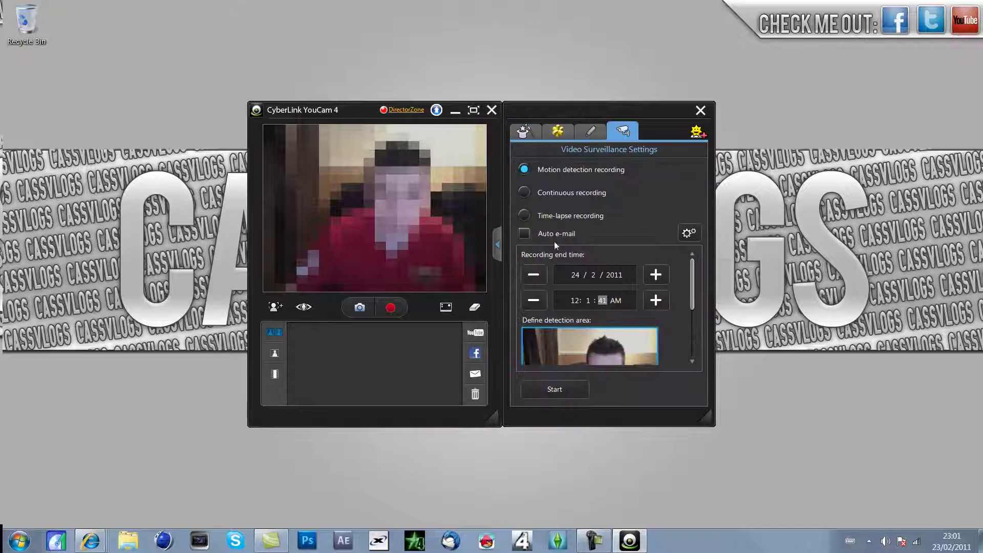
click(566, 134)
click(532, 130)
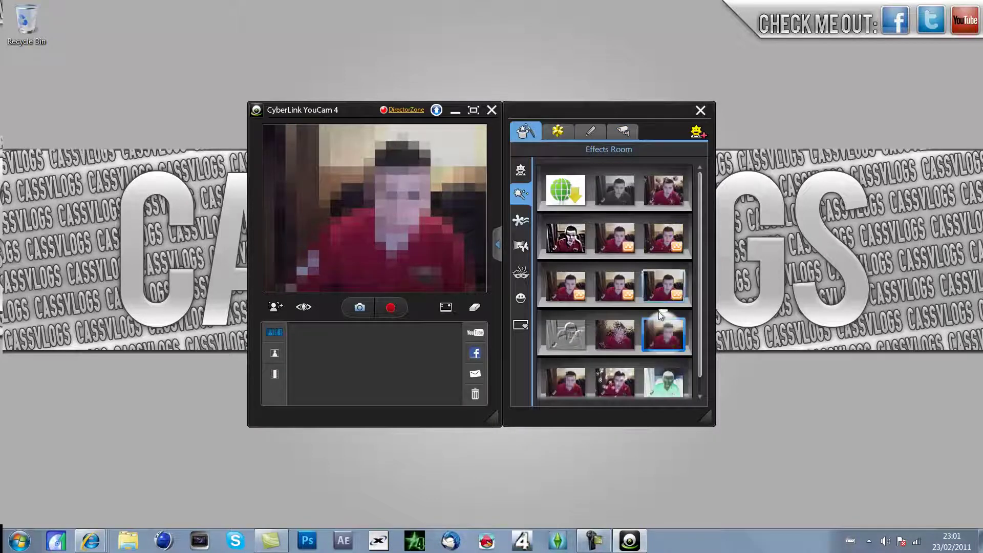
- Try the invert, snowflake and face mosaic filters, then clear the applied effect
click(651, 371)
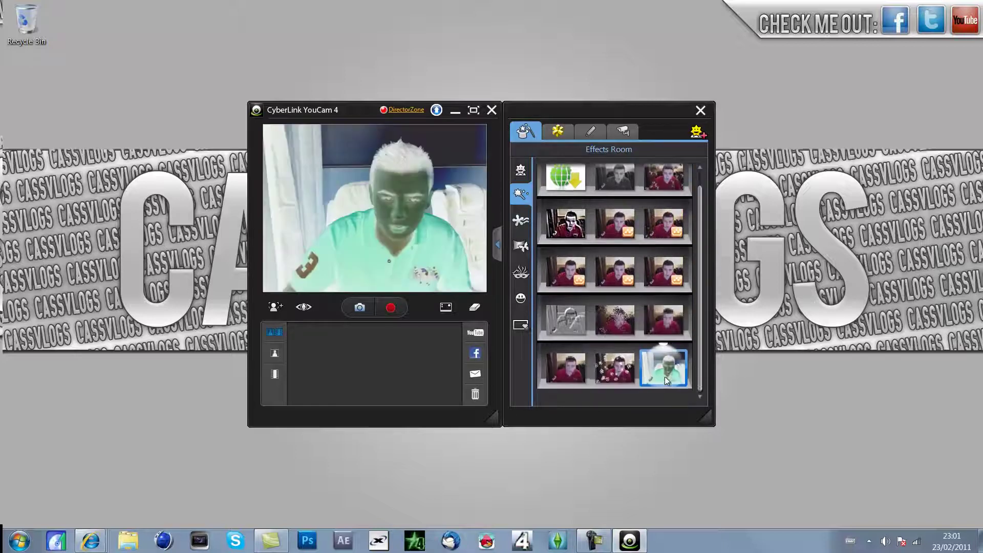
click(614, 366)
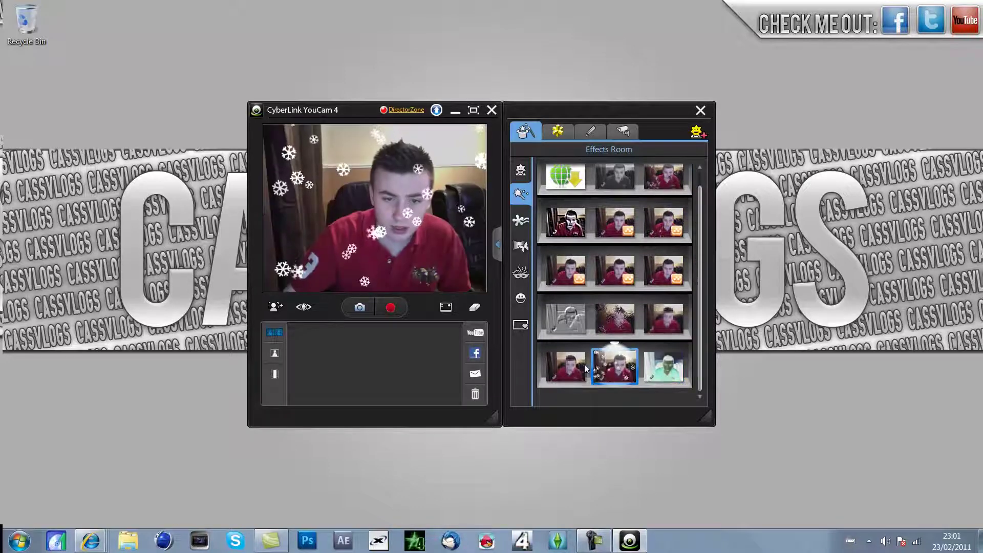
click(582, 364)
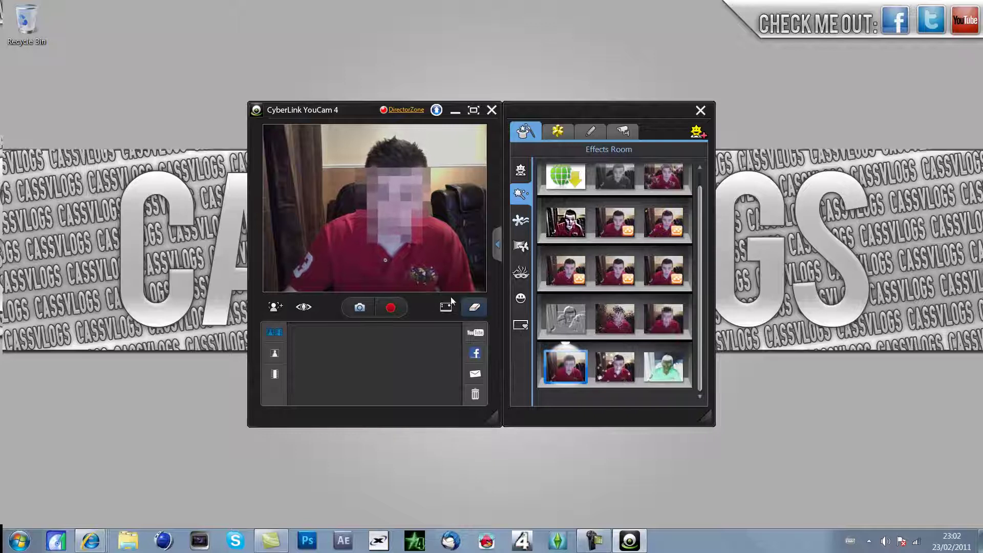
click(477, 307)
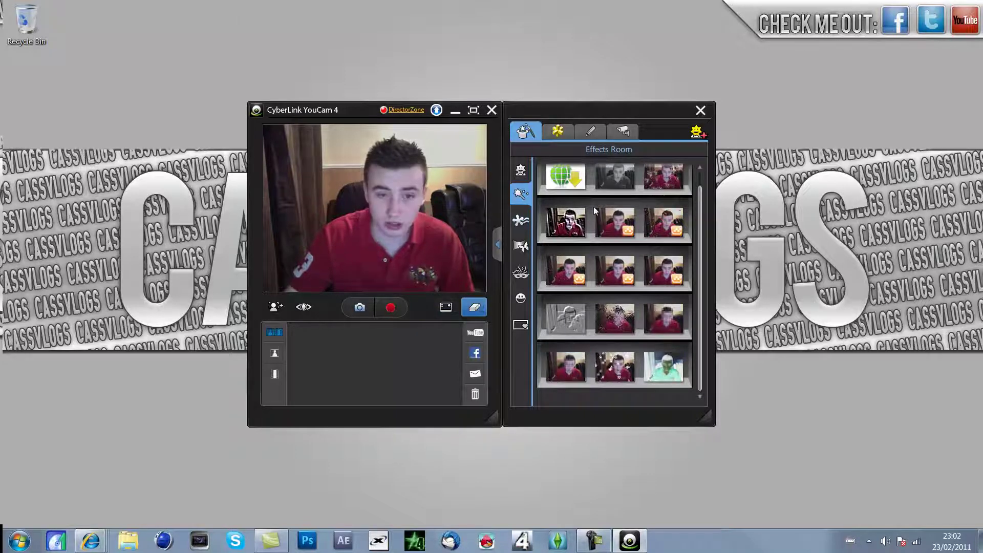
- Try the !, BAM, flying bird and dark static particle effects, then show the scene backdrops
click(520, 219)
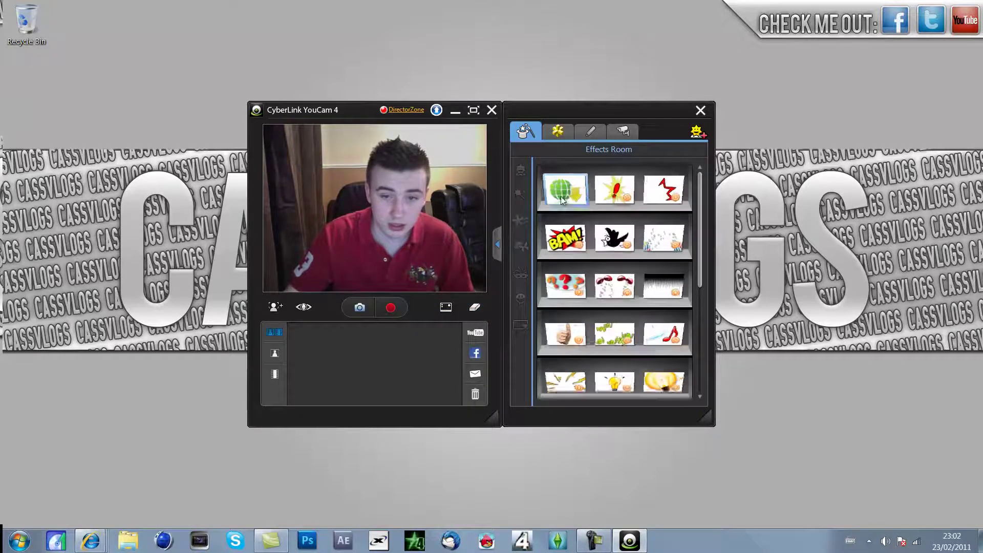
click(629, 199)
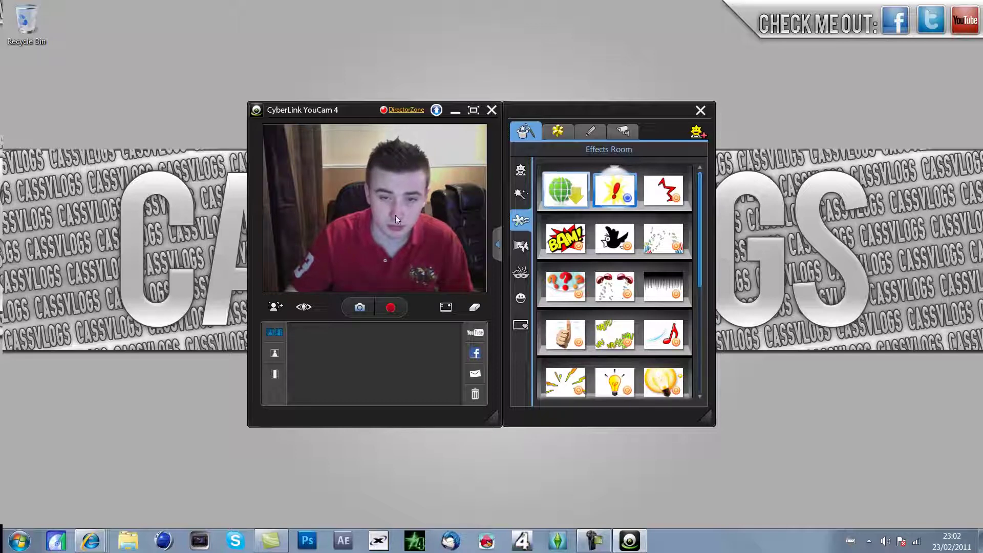
click(566, 248)
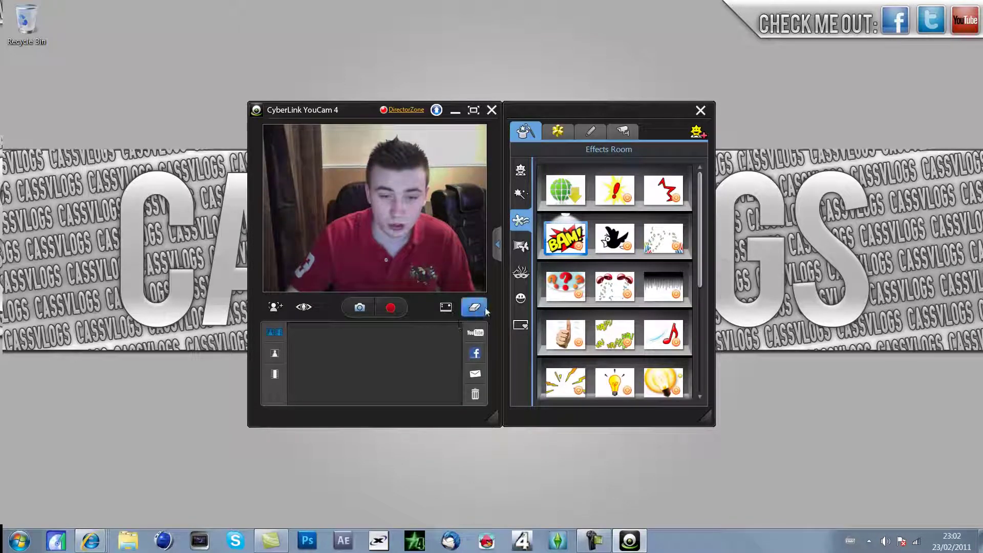
click(619, 248)
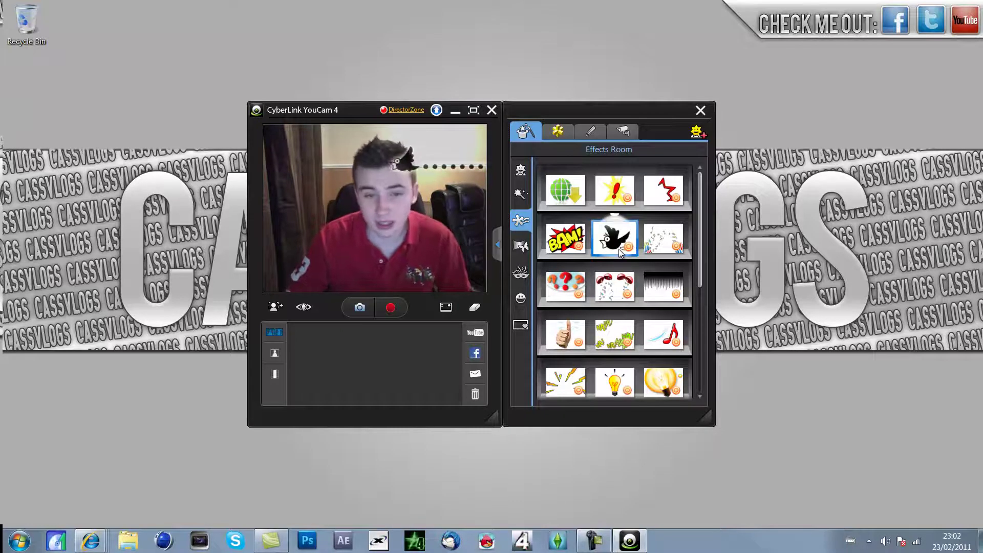
click(654, 294)
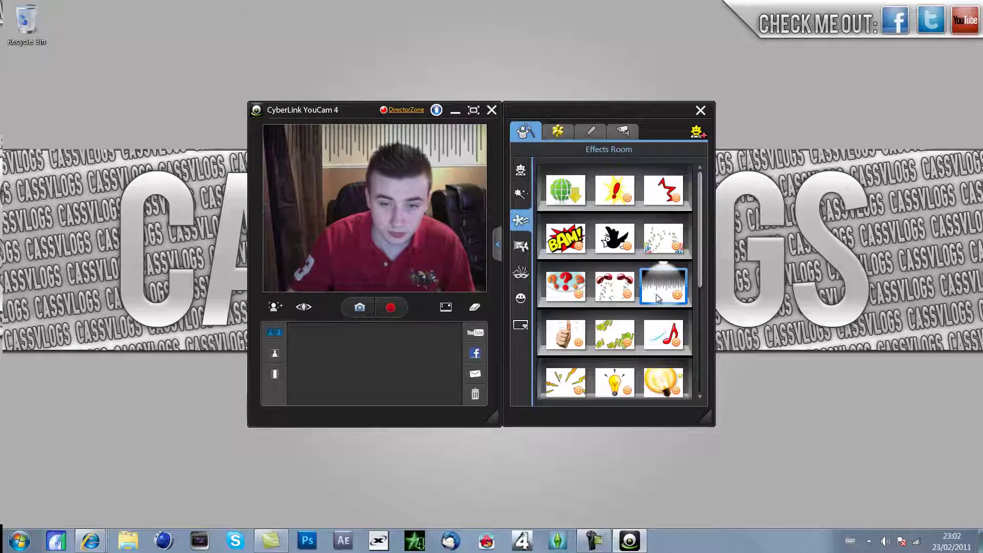
scroll(614, 279, down, 1)
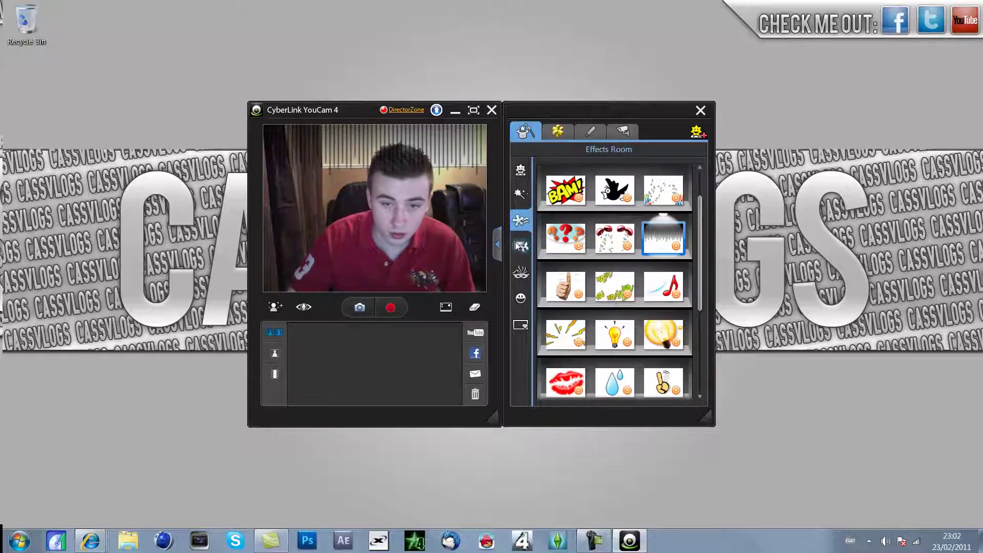
click(513, 243)
- Place the face in the billboard, hot-air balloon, building screens, train station and window-washers scenes
click(614, 198)
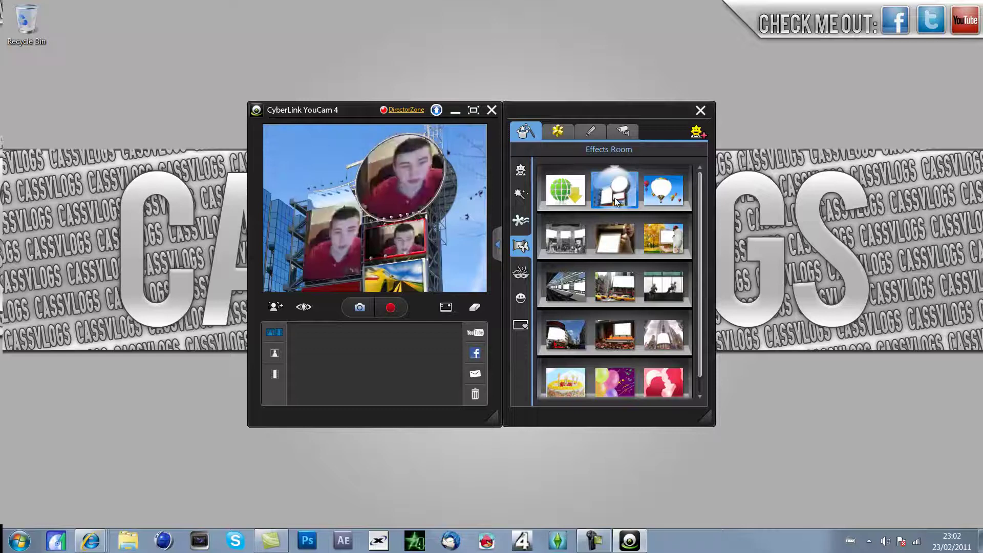
click(672, 202)
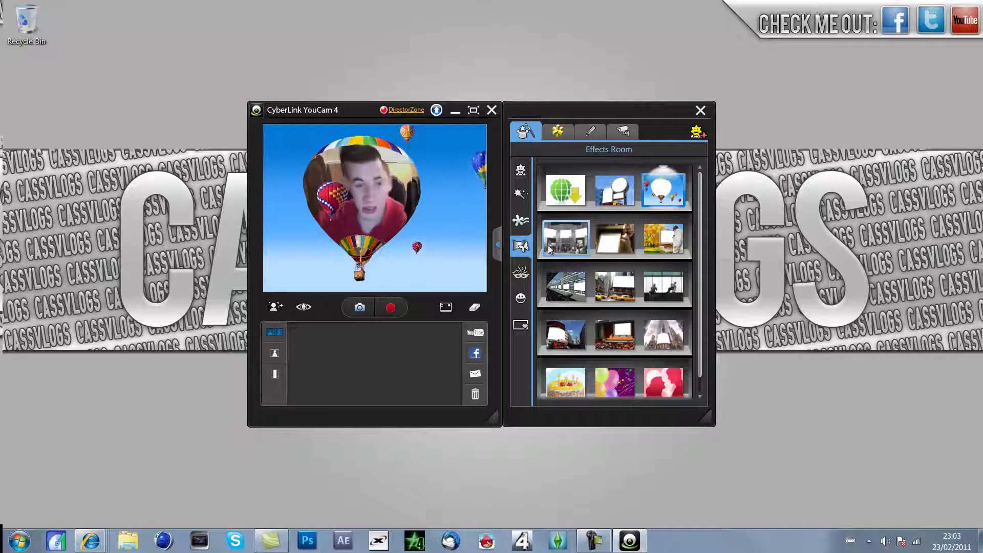
click(551, 248)
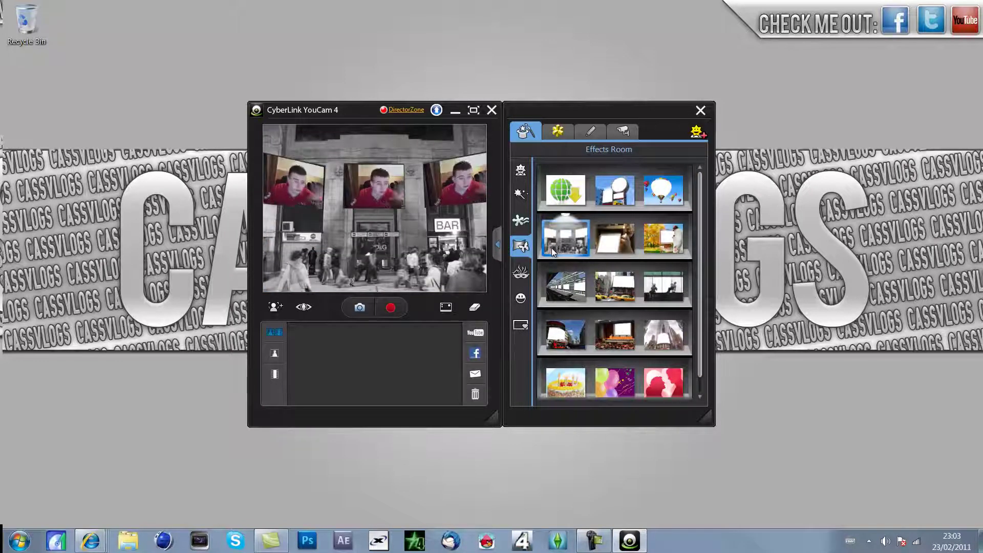
click(570, 294)
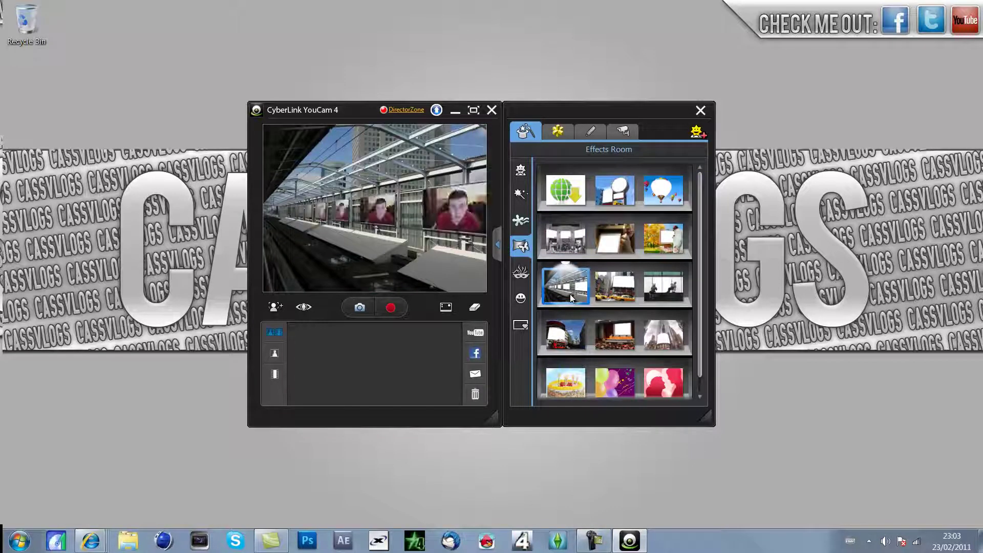
click(652, 287)
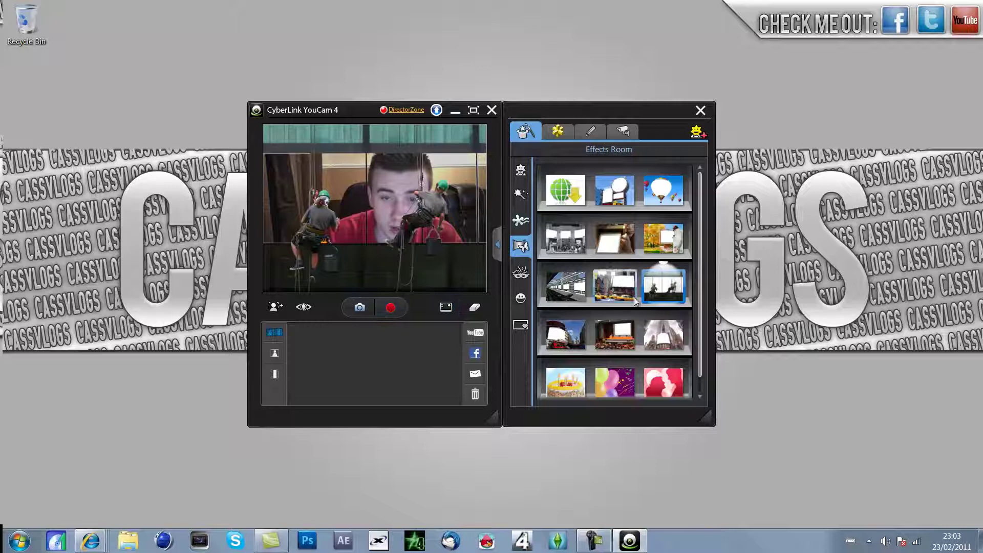
- Try the London street, auditorium, city-street, lovebirds and Happy Birthday crowd scenes
click(565, 334)
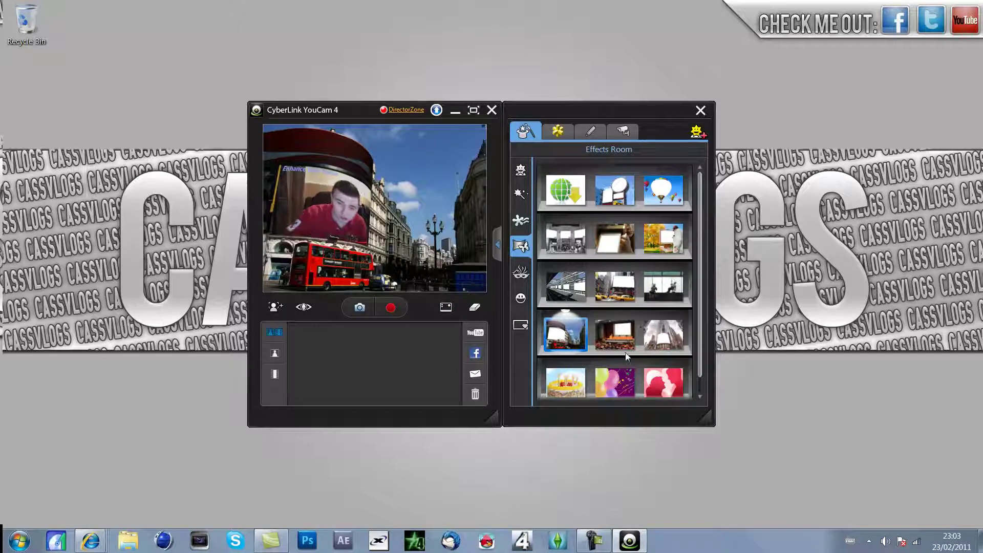
click(633, 333)
click(644, 329)
click(680, 387)
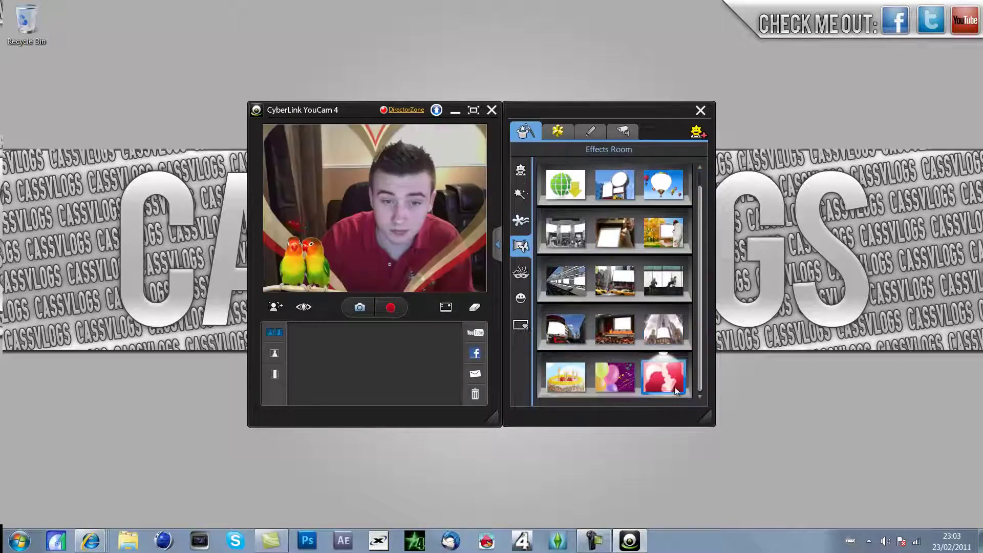
click(561, 367)
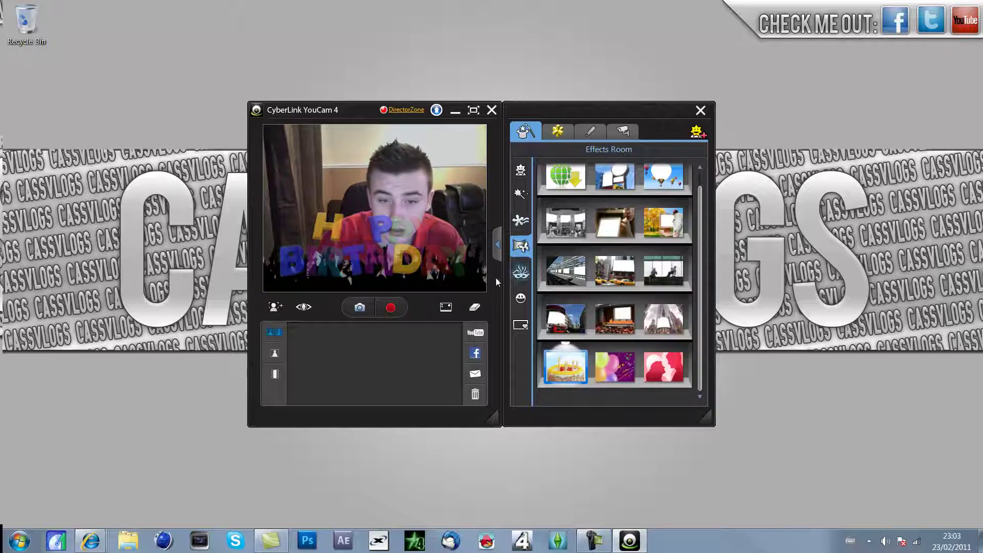
- From the masks and hats collection, try the Scream mask, angel/devil sprites, witch hat and red opera mask
click(520, 273)
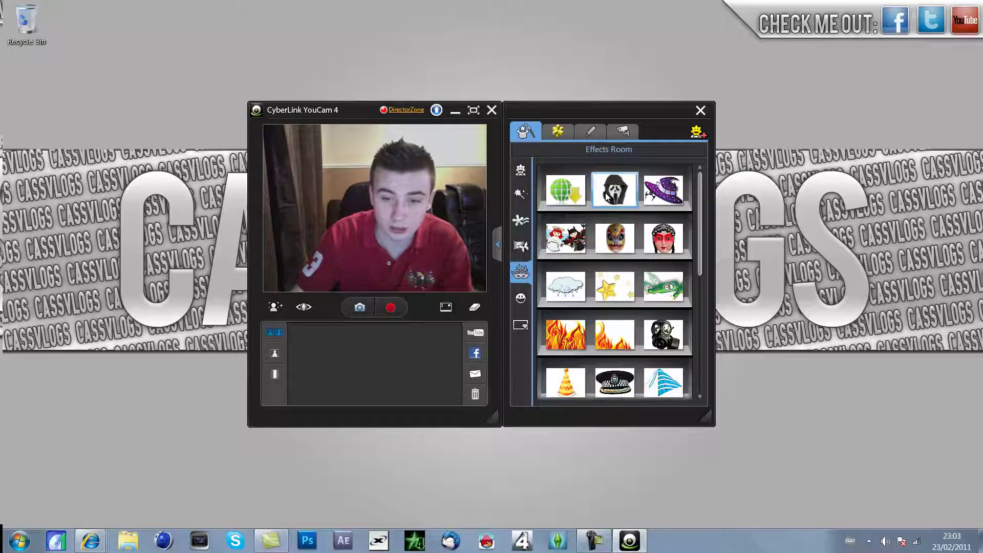
click(606, 197)
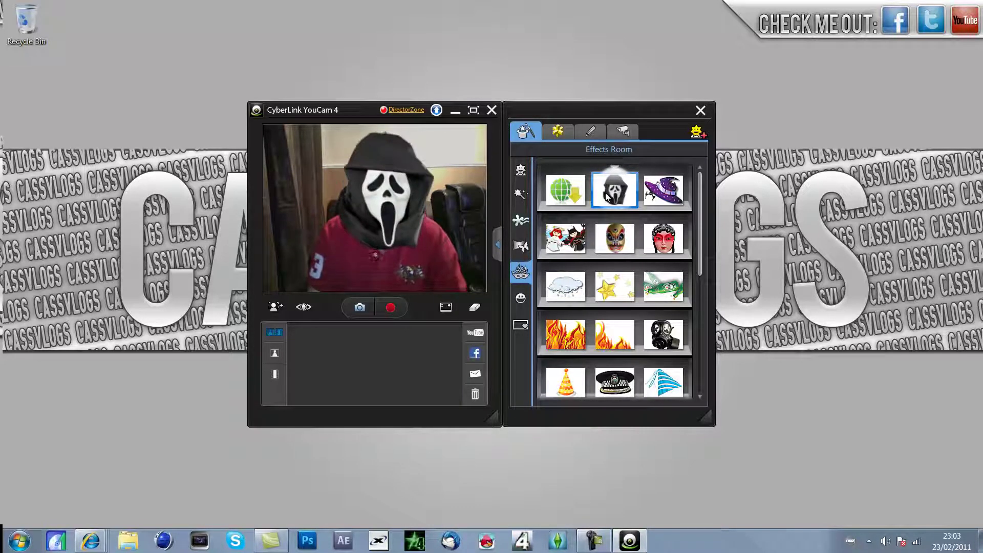
click(562, 250)
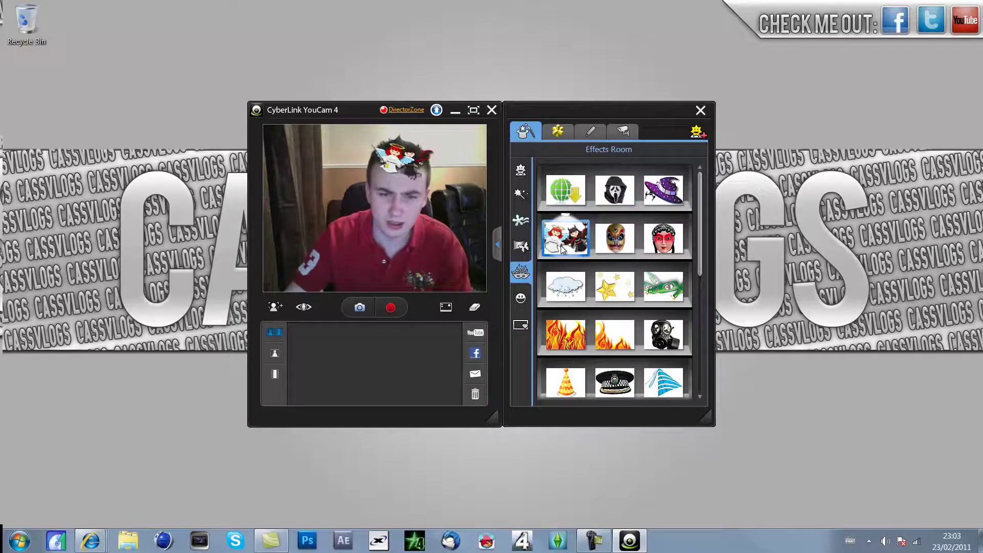
click(663, 193)
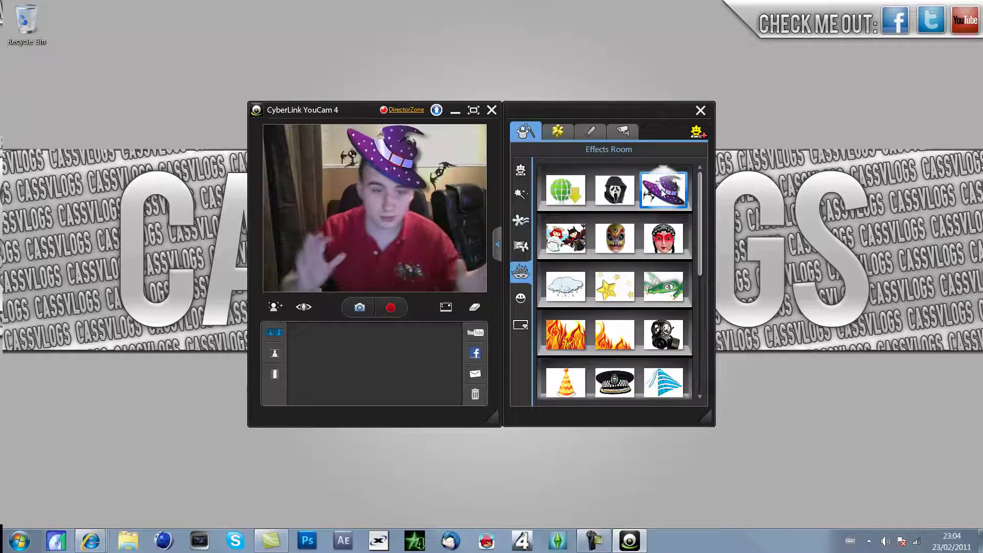
click(673, 249)
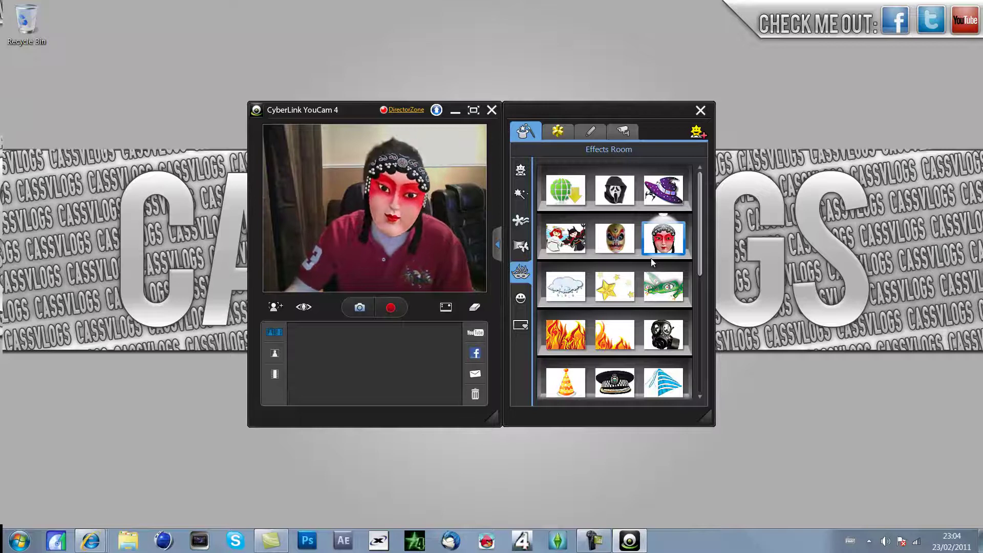
- Try the rain cloud, star and green effects, then cover the face with the gas mask
click(577, 296)
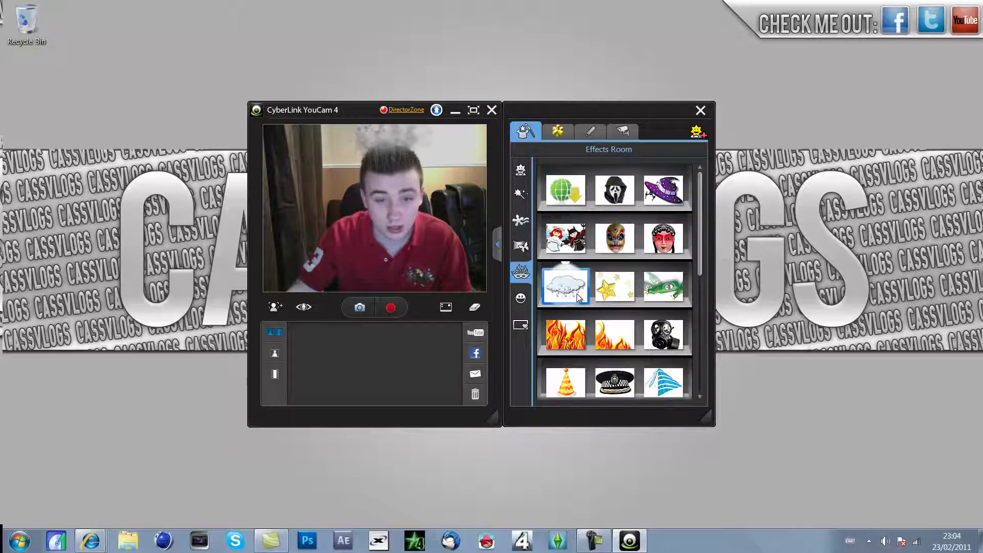
click(621, 290)
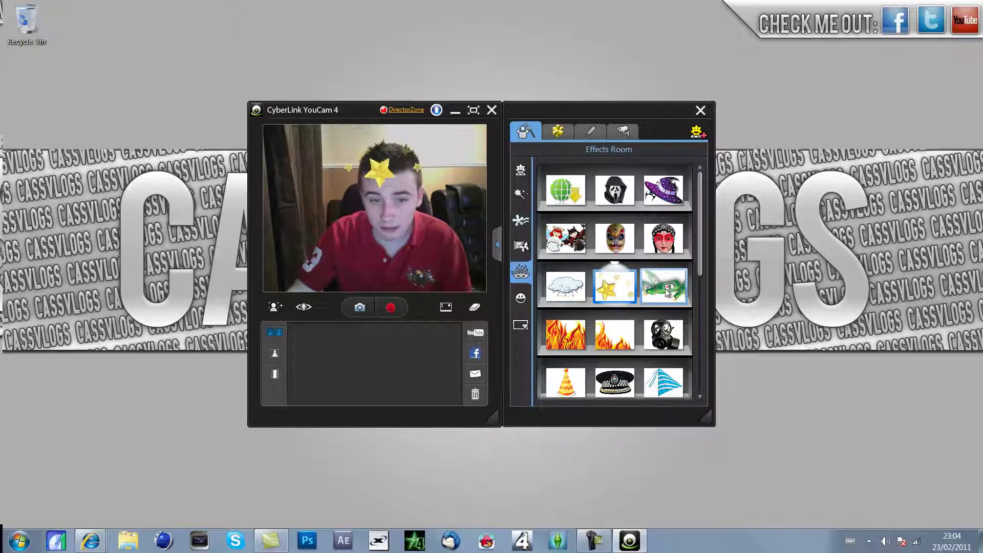
click(667, 292)
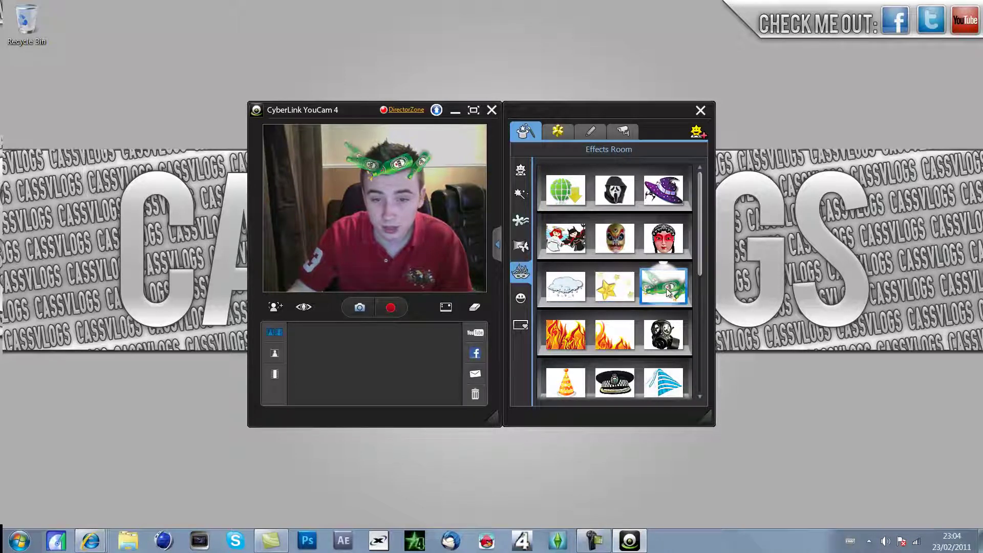
click(669, 322)
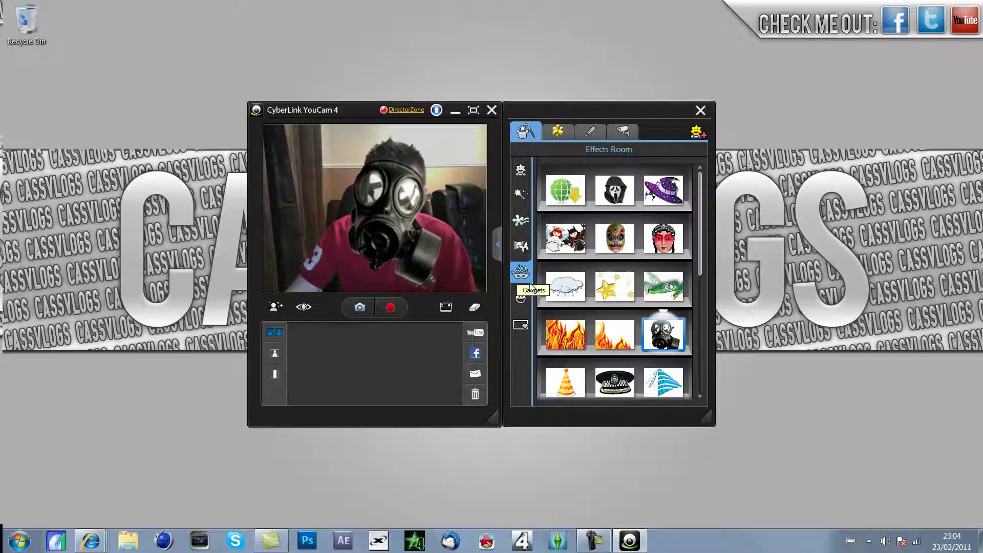
- Try both flame effects, then a party hat and a police hat on the head
click(613, 341)
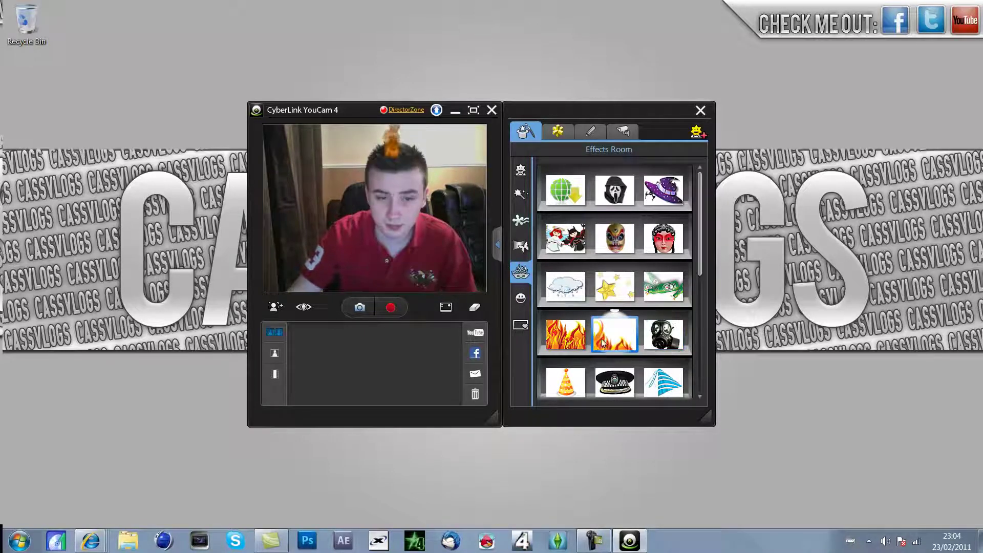
click(565, 335)
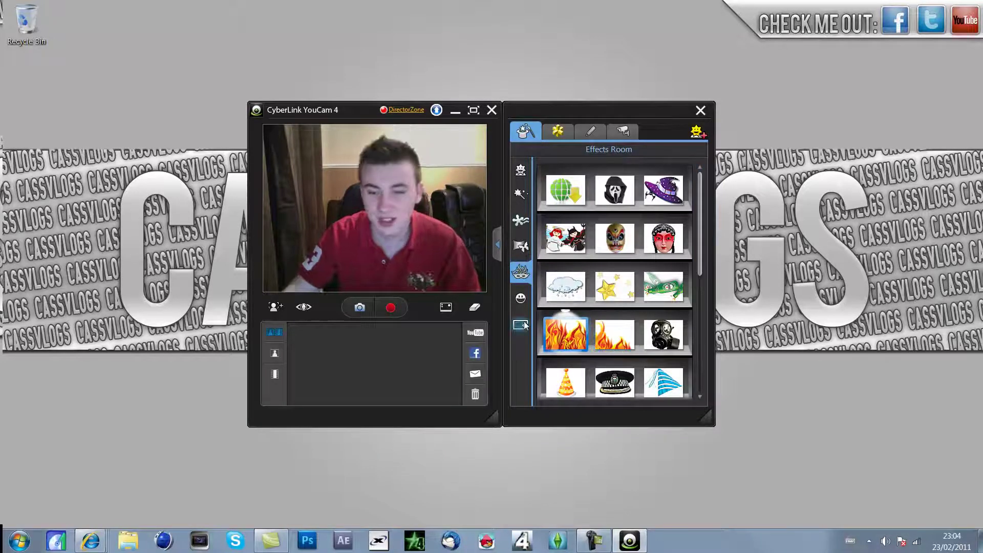
click(565, 382)
click(624, 388)
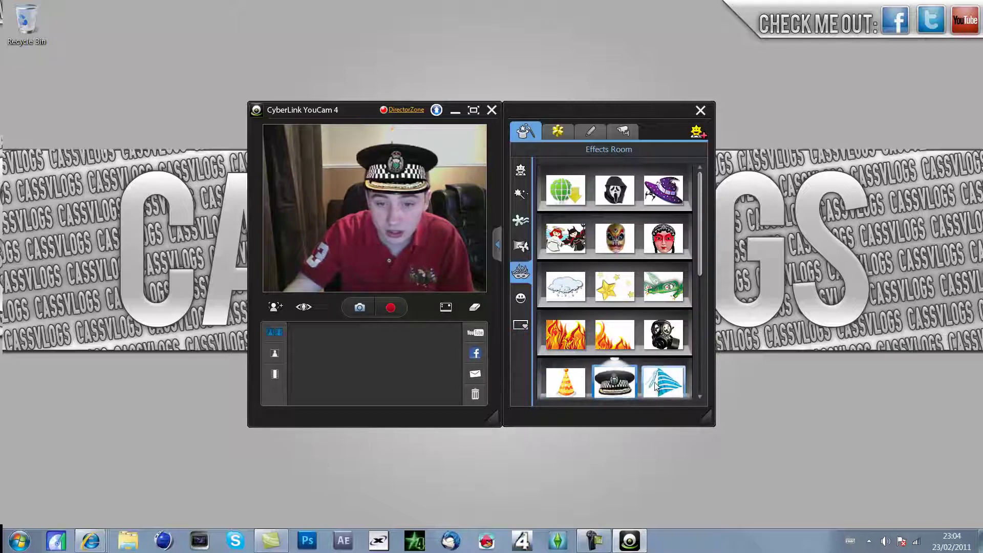
- Try the blue striped party hat, cowboy hat, crown, mortarboard, grass headband, anchor crown and feather headdress
click(660, 379)
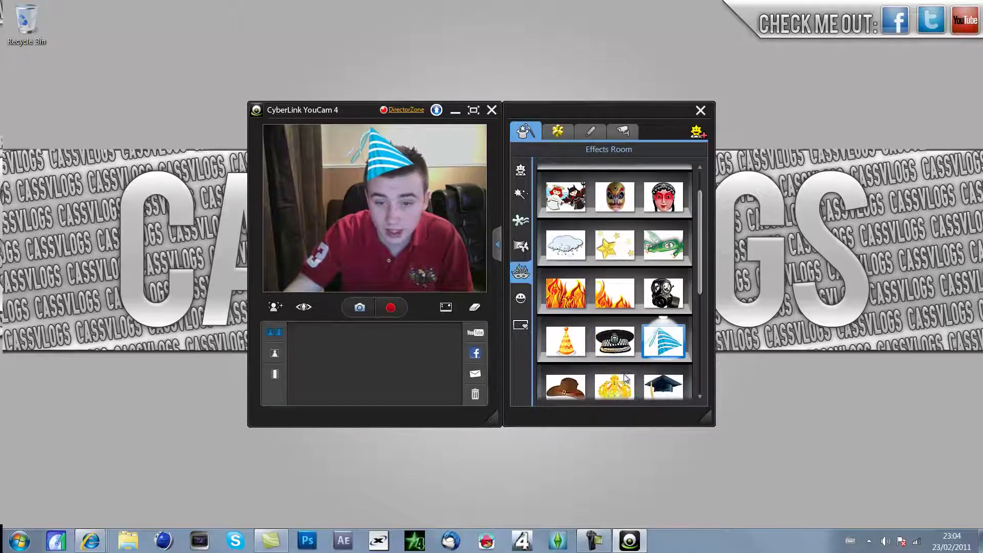
scroll(604, 370, down, 4)
click(562, 180)
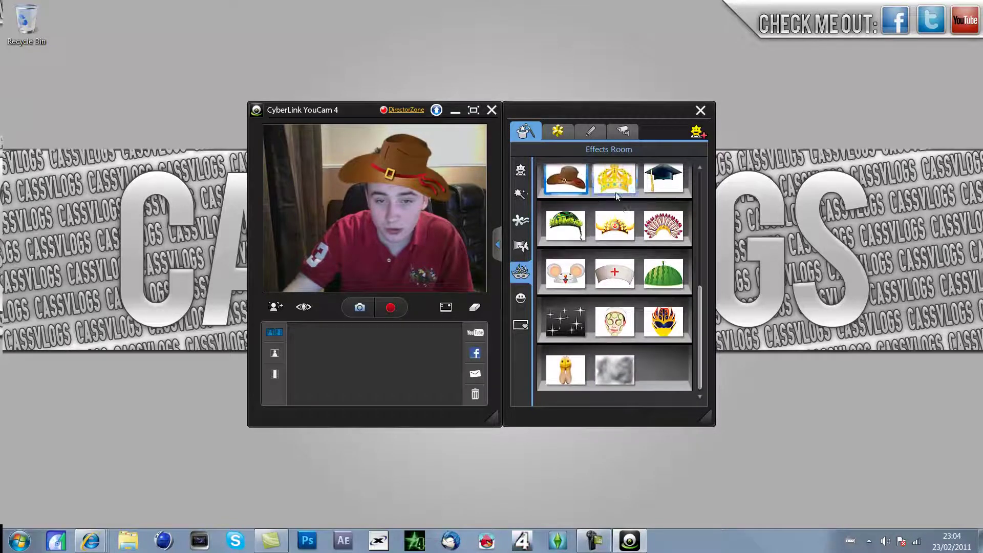
click(612, 183)
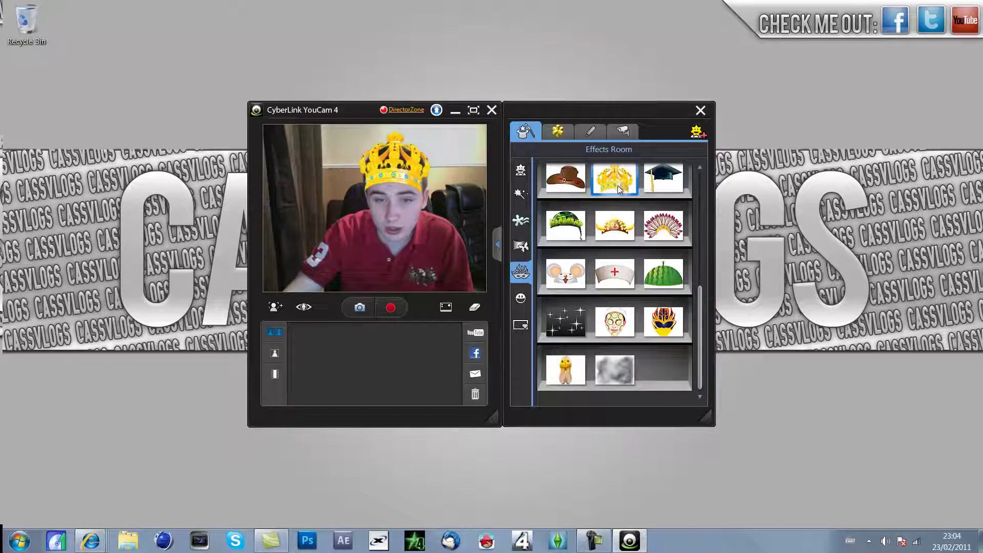
click(663, 188)
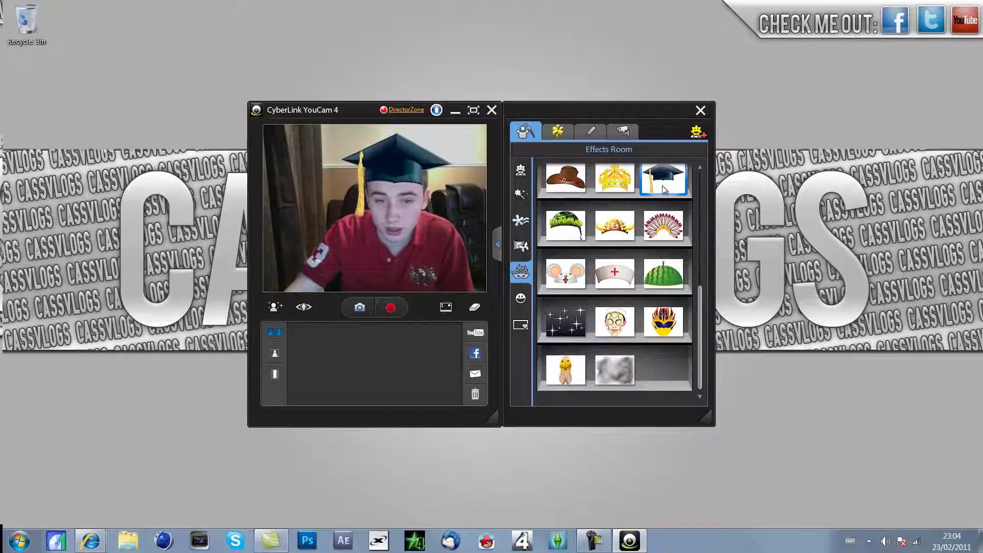
click(577, 230)
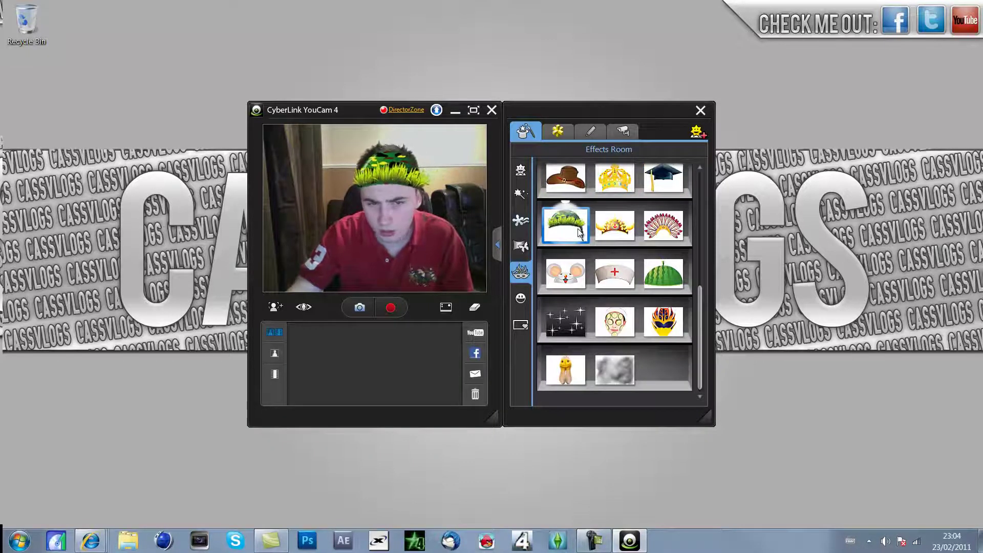
click(628, 236)
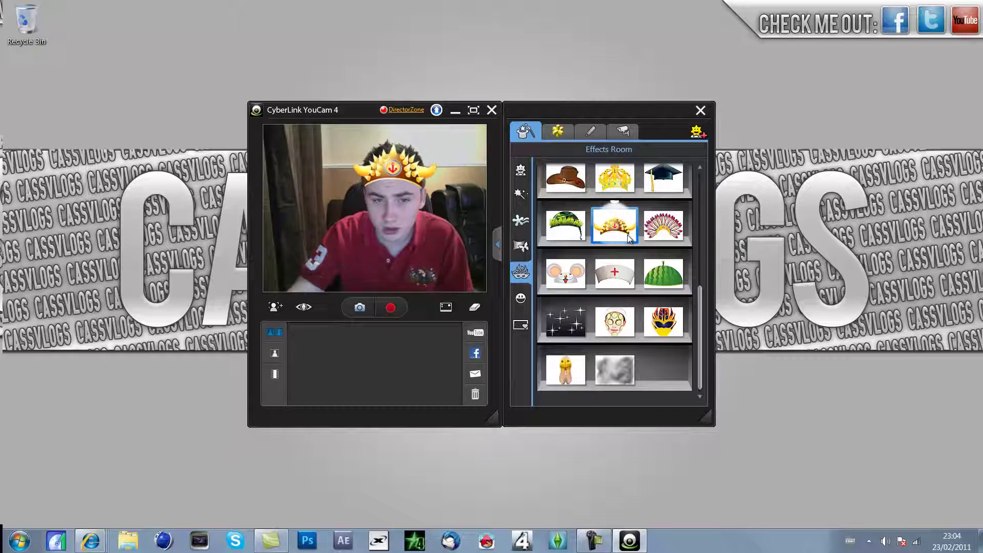
click(664, 225)
- Try mouse ears, nurse headband, watermelon hat and sparkles, then bring back the nurse headband and watermelon hat
scroll(665, 240, up, 1)
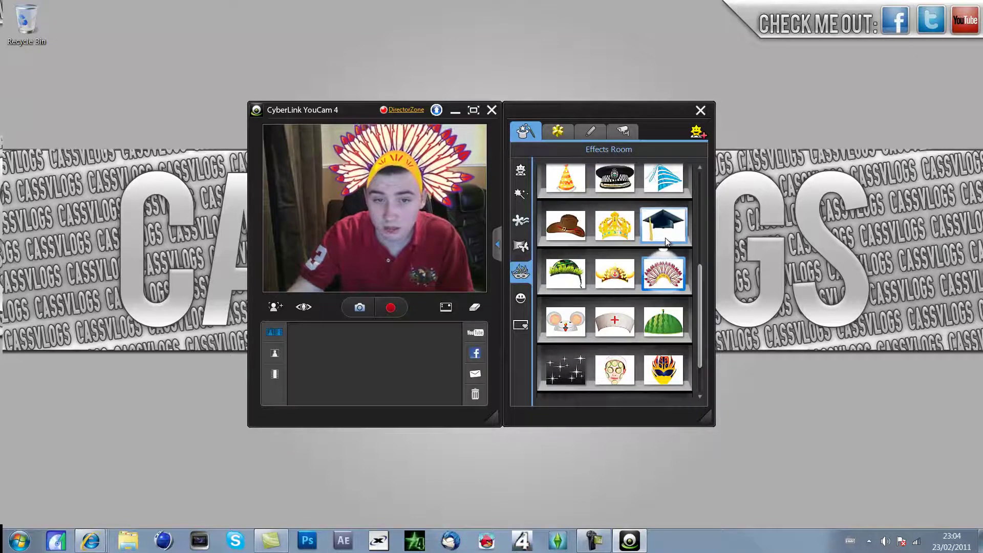
click(579, 310)
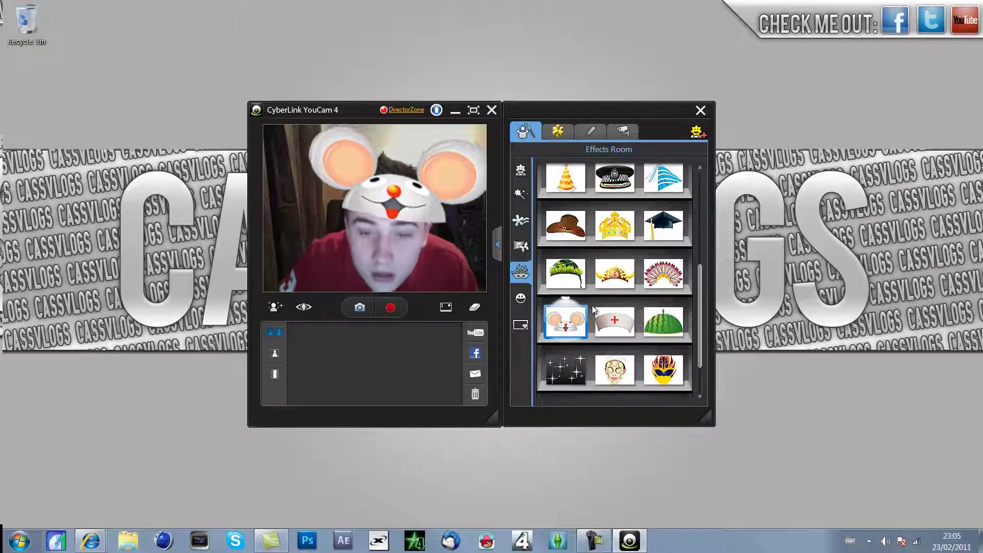
click(614, 330)
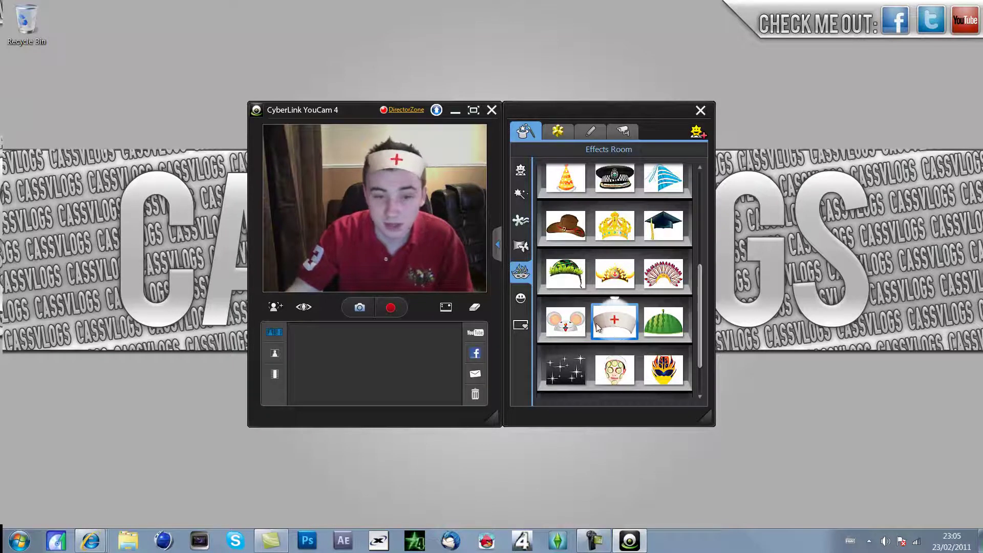
click(654, 331)
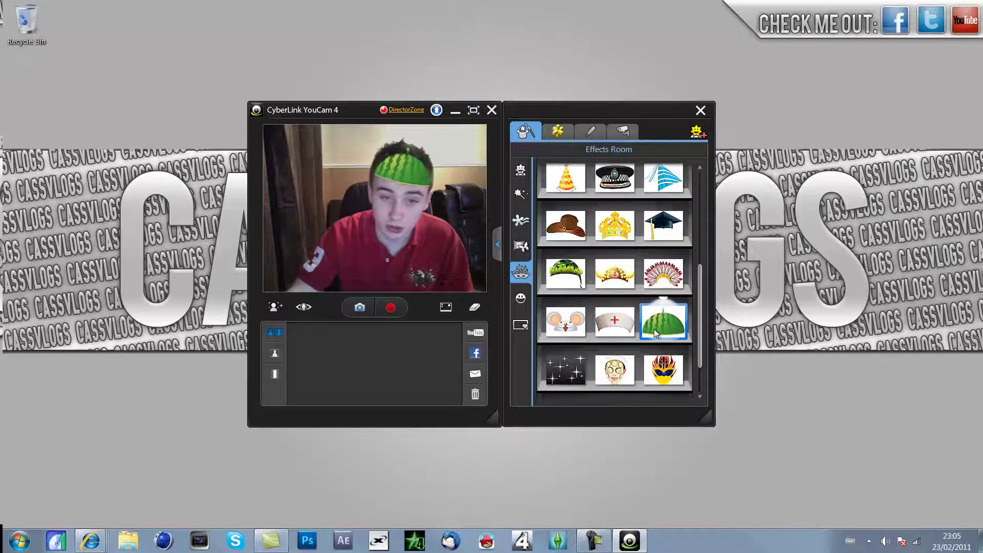
click(572, 366)
click(625, 311)
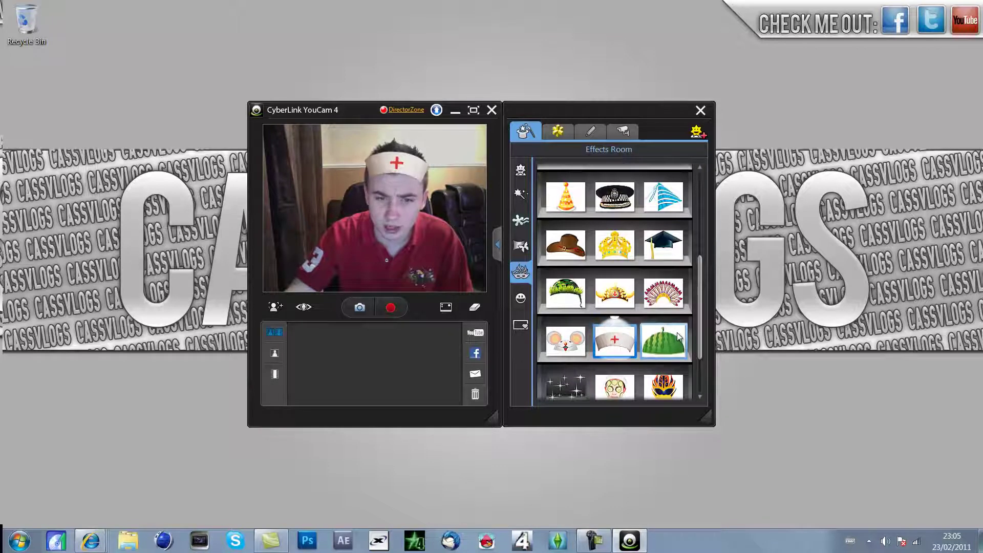
click(679, 338)
- Try the cucumber face mask, superhero mask, chick and smoky fog effects, then scroll back to the top
scroll(648, 325, down, 2)
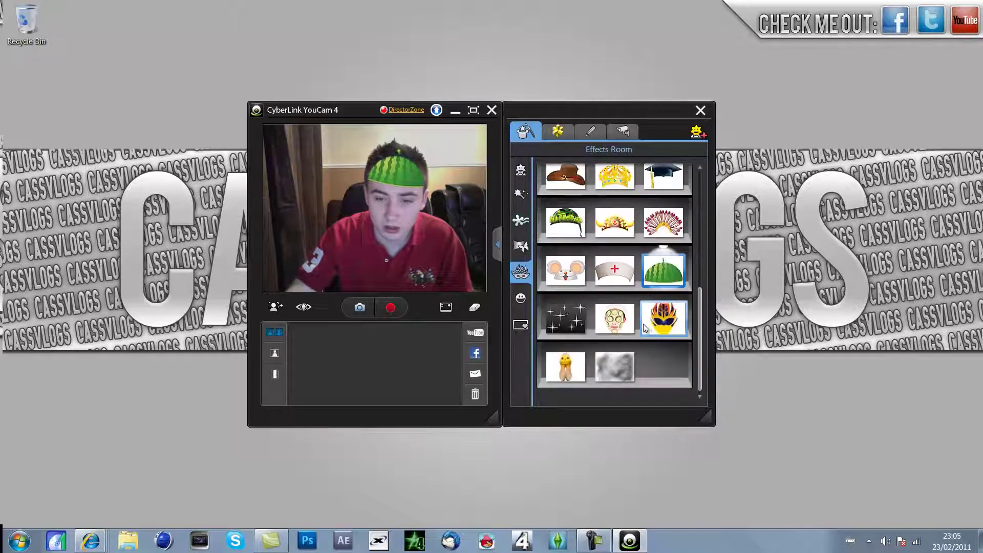
click(618, 317)
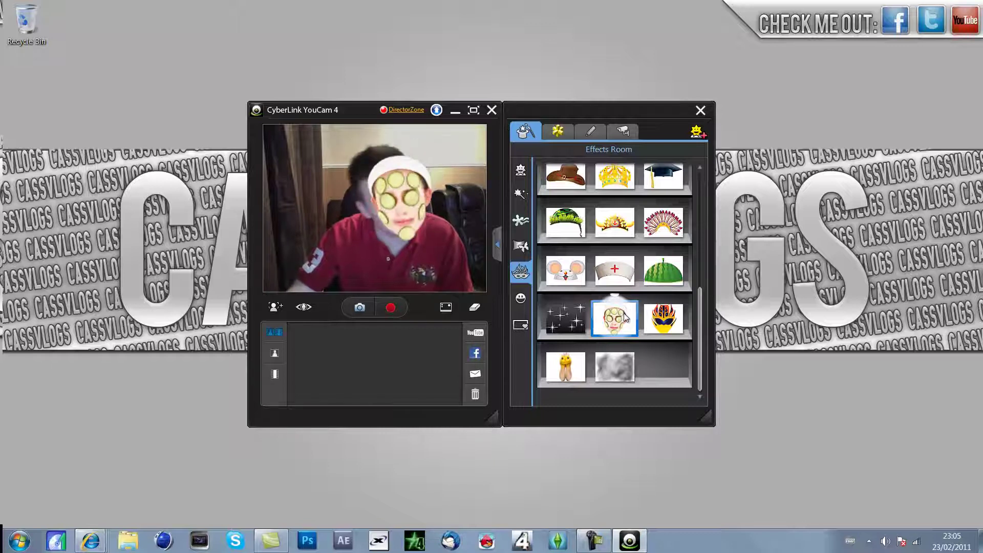
click(664, 318)
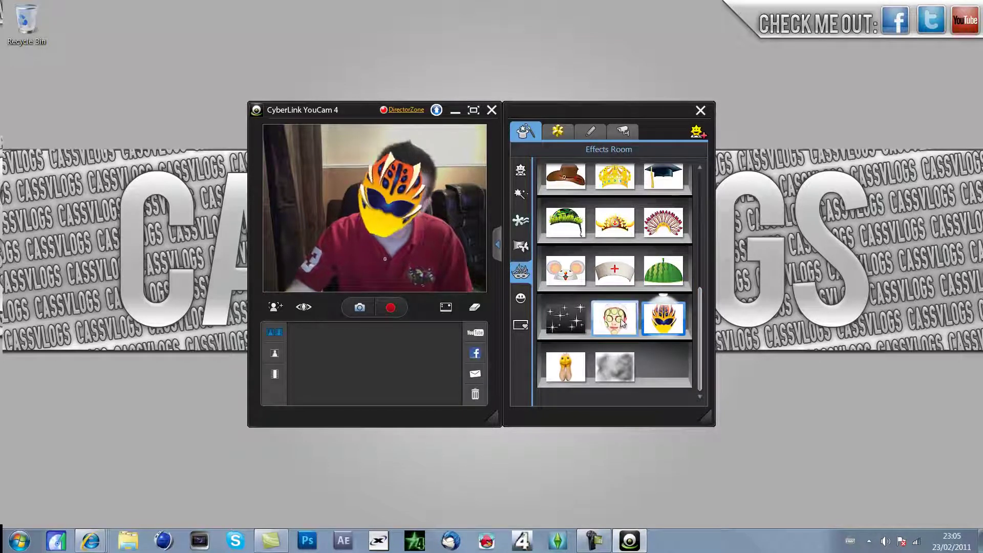
click(567, 369)
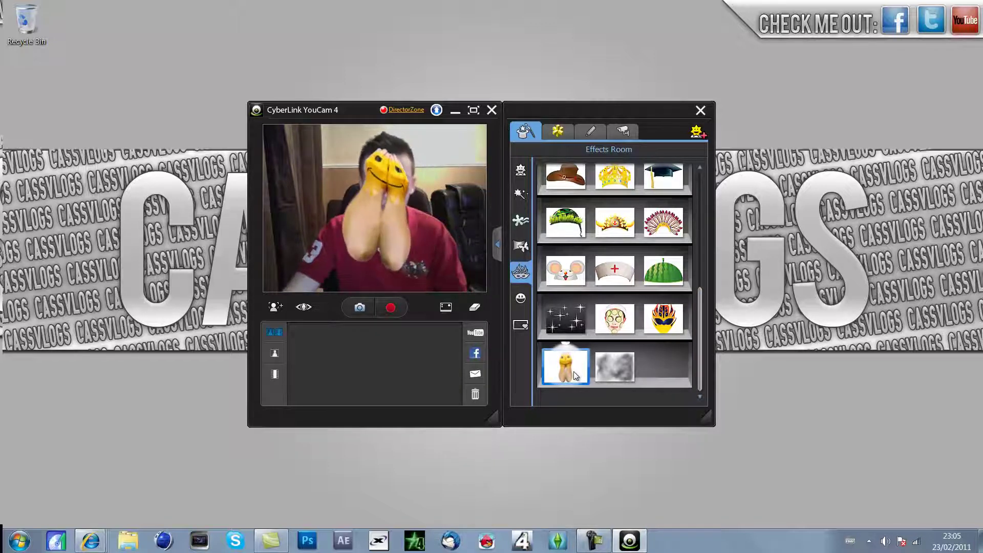
click(604, 371)
scroll(604, 371, up, 1)
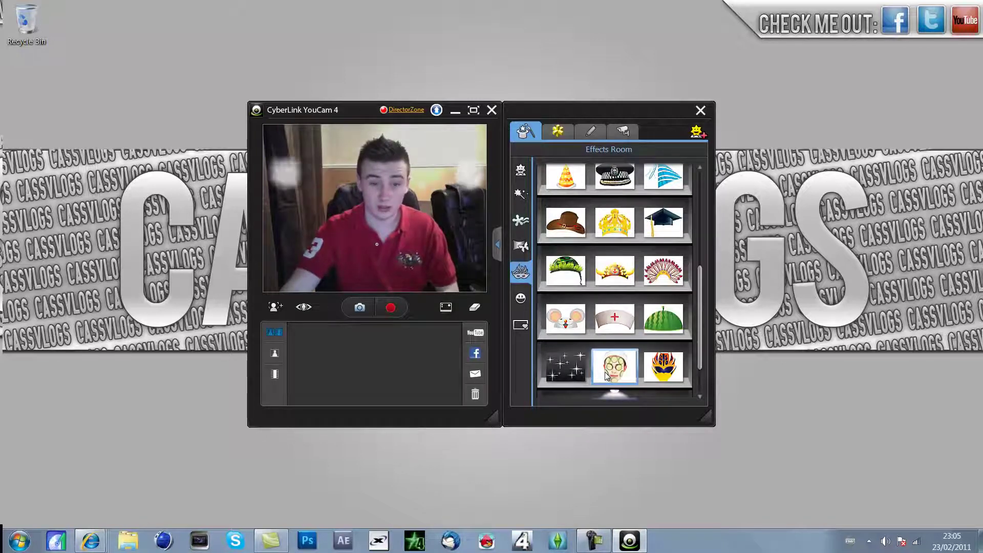
scroll(603, 358, up, 1)
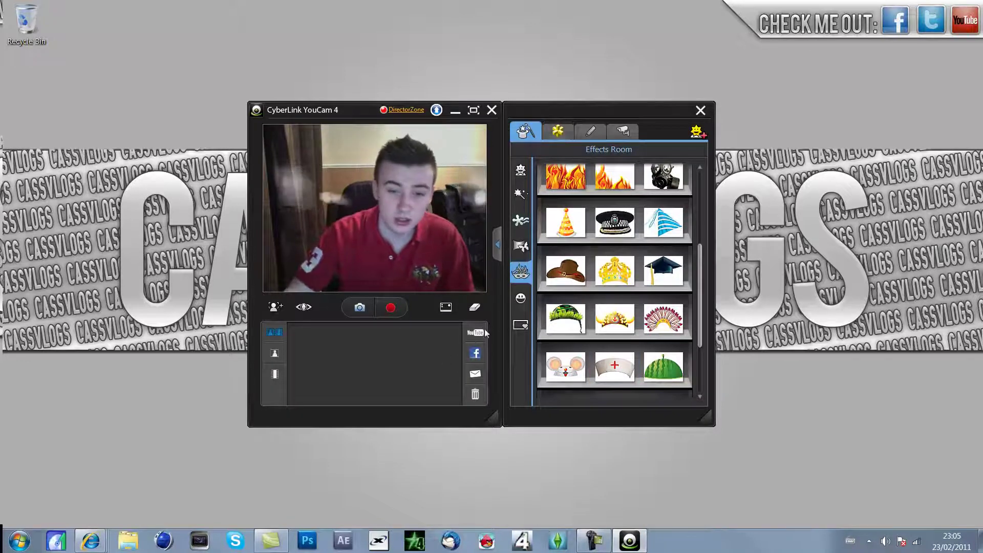
- Open face distortions and try the first, bulging, spiky hair and third-row distortions
click(519, 299)
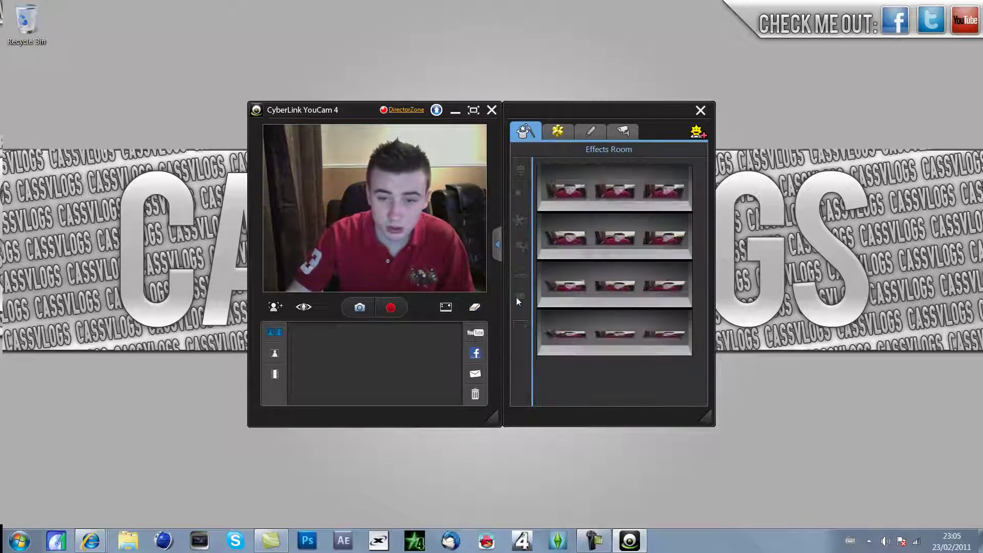
click(581, 194)
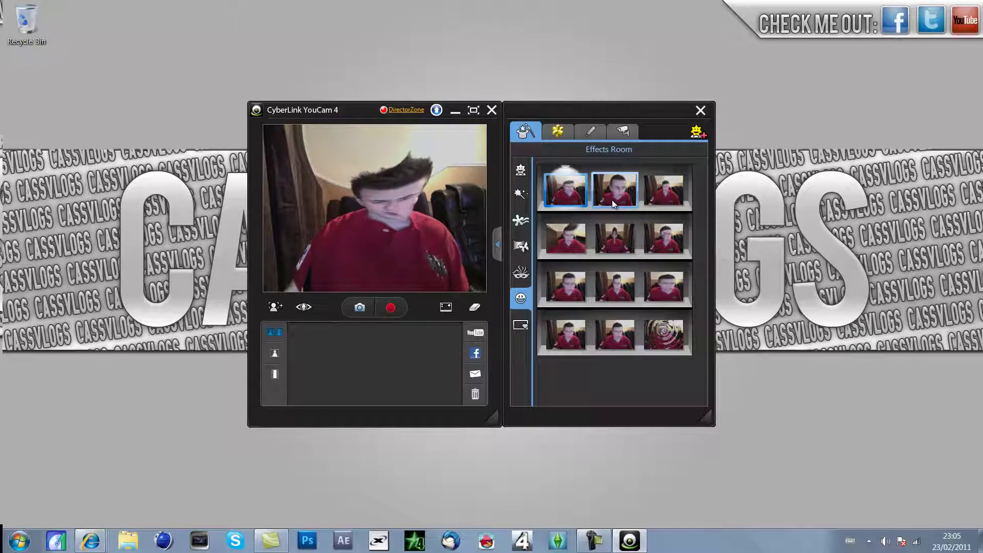
click(617, 198)
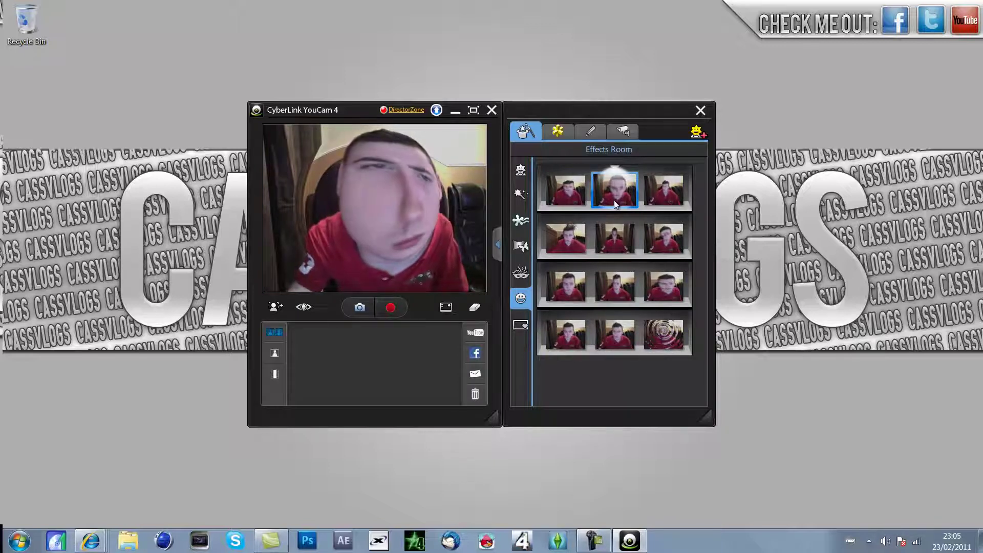
click(665, 192)
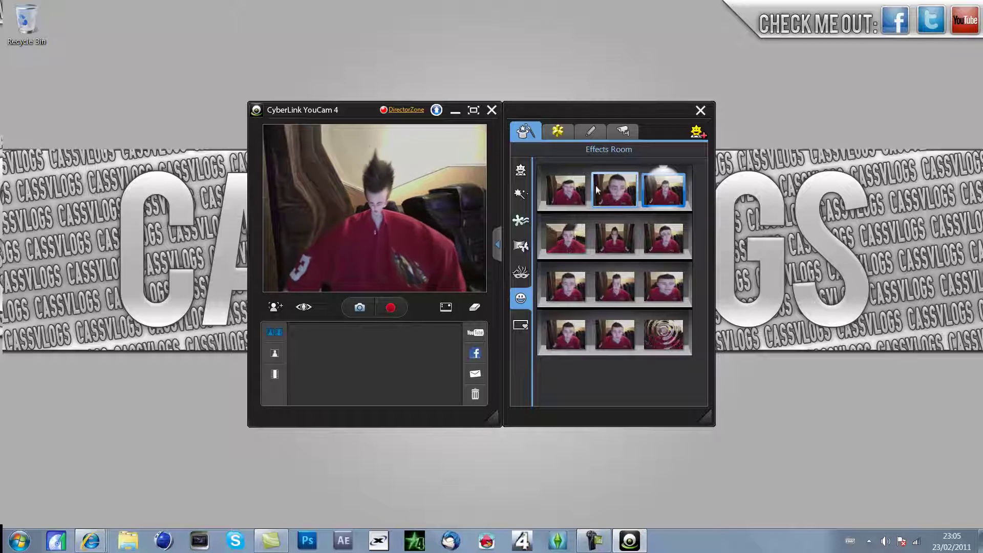
click(569, 289)
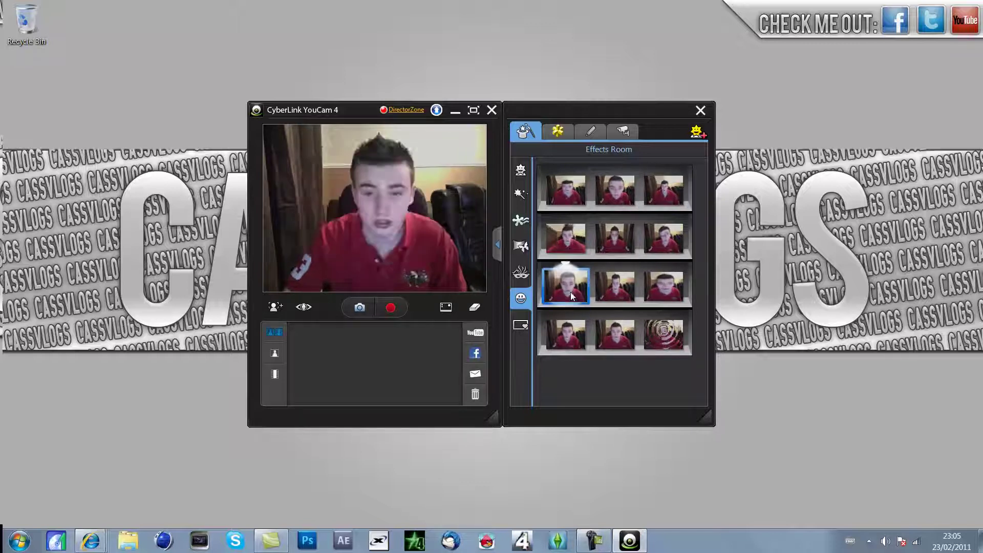
- Try the mirror, face-warp and stretched-face distortions, ending with the swirl warp
click(579, 235)
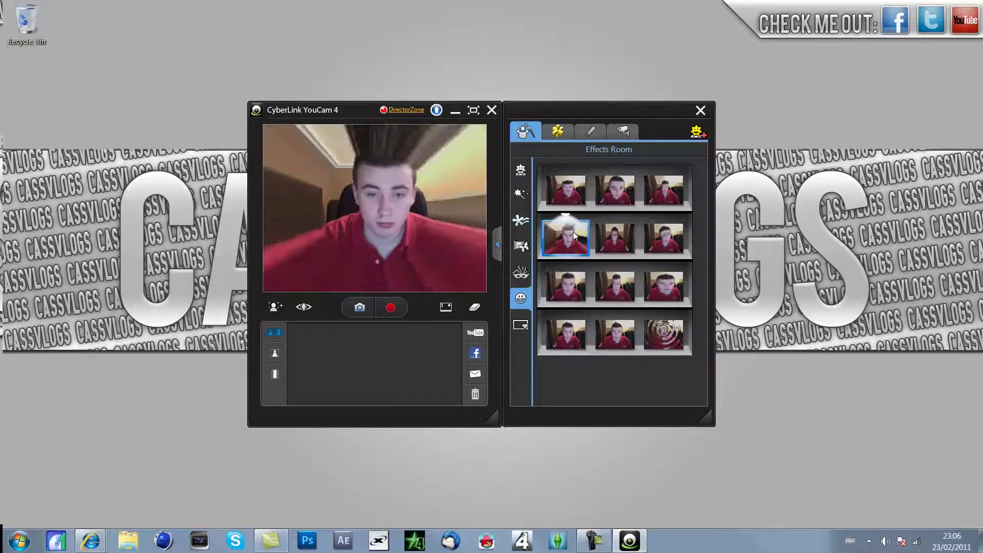
click(613, 235)
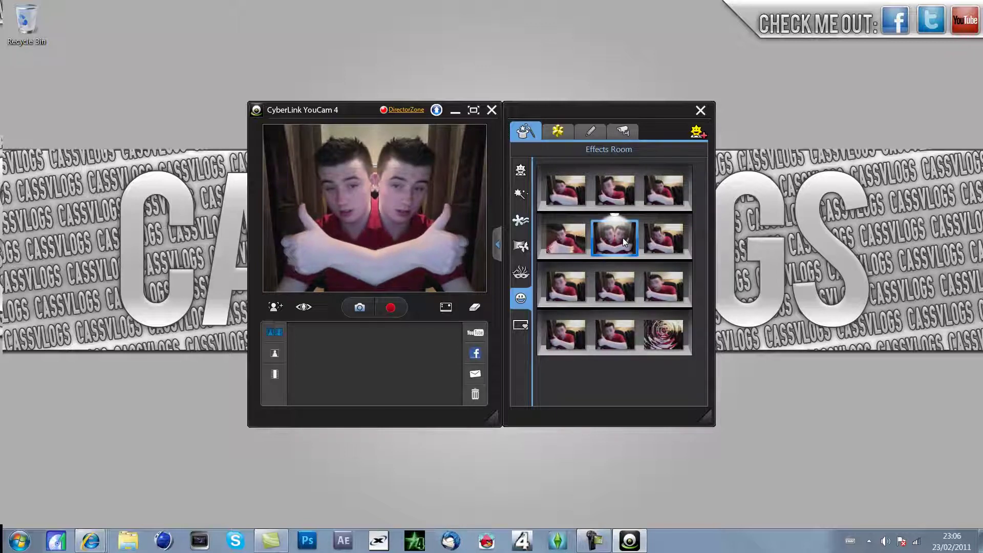
click(662, 244)
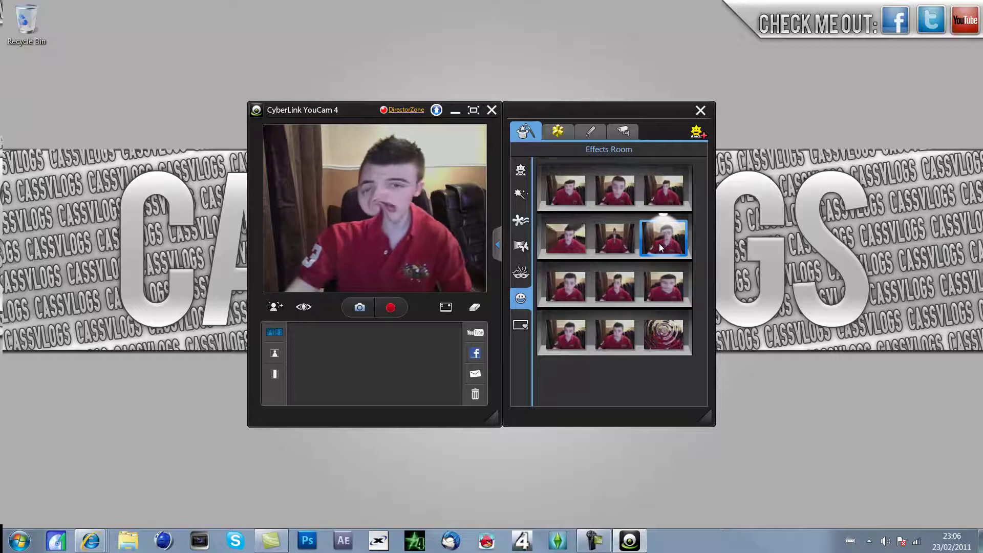
click(560, 290)
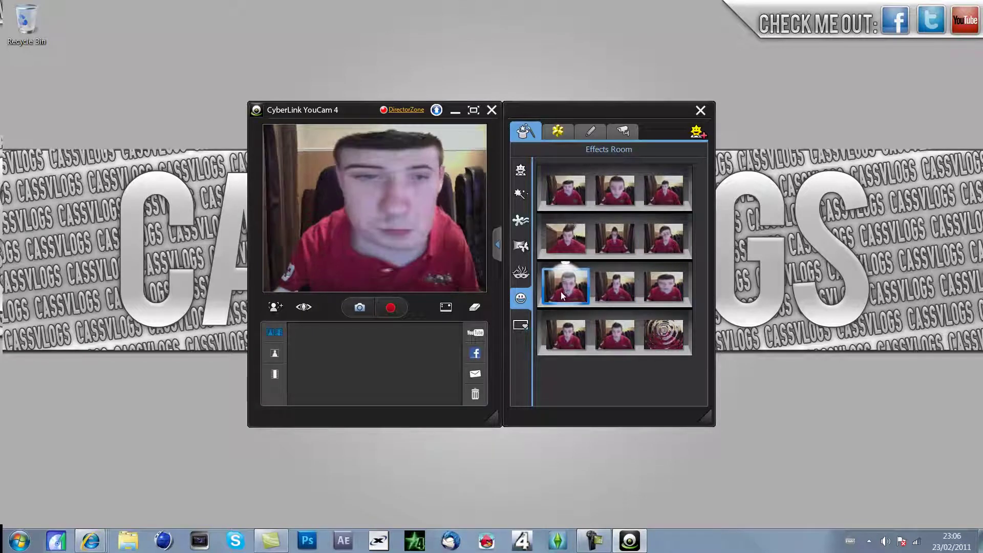
click(616, 295)
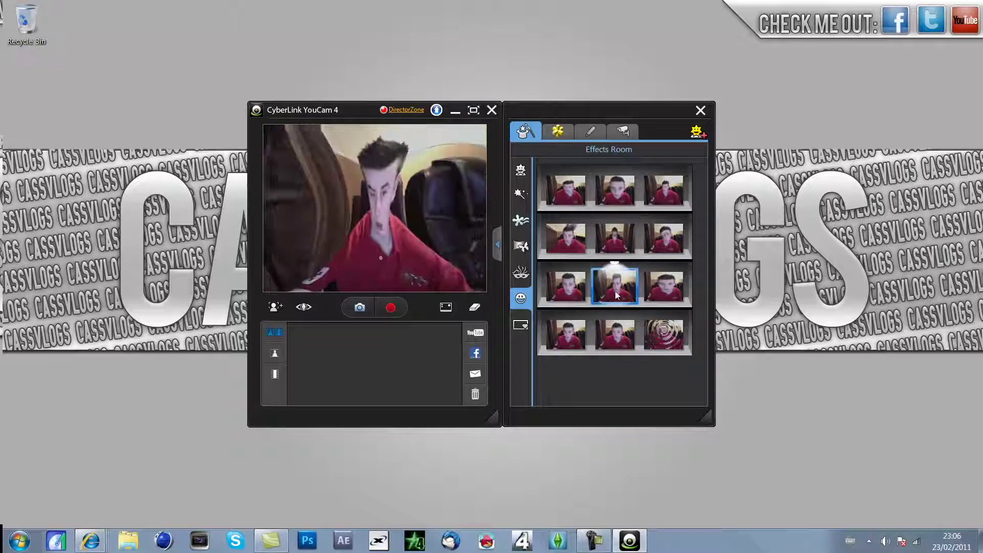
click(653, 287)
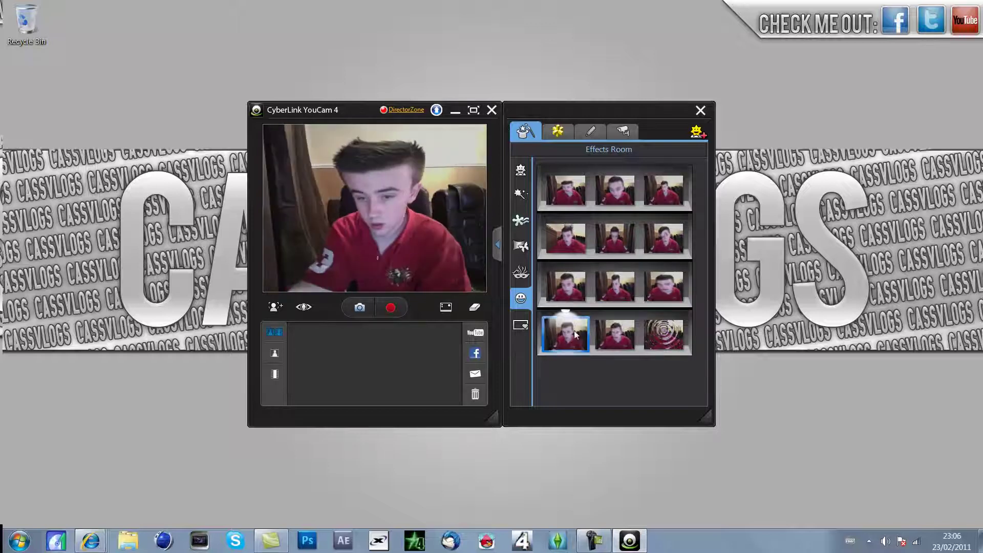
click(665, 334)
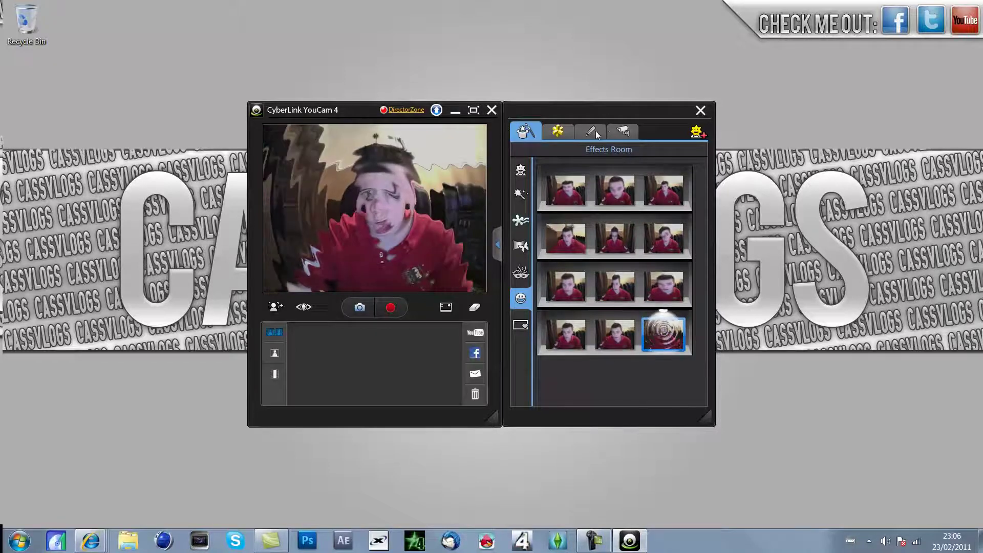
- Erase the swirl, then try the bubbles, heart frame and polaroid frame overlays
click(485, 309)
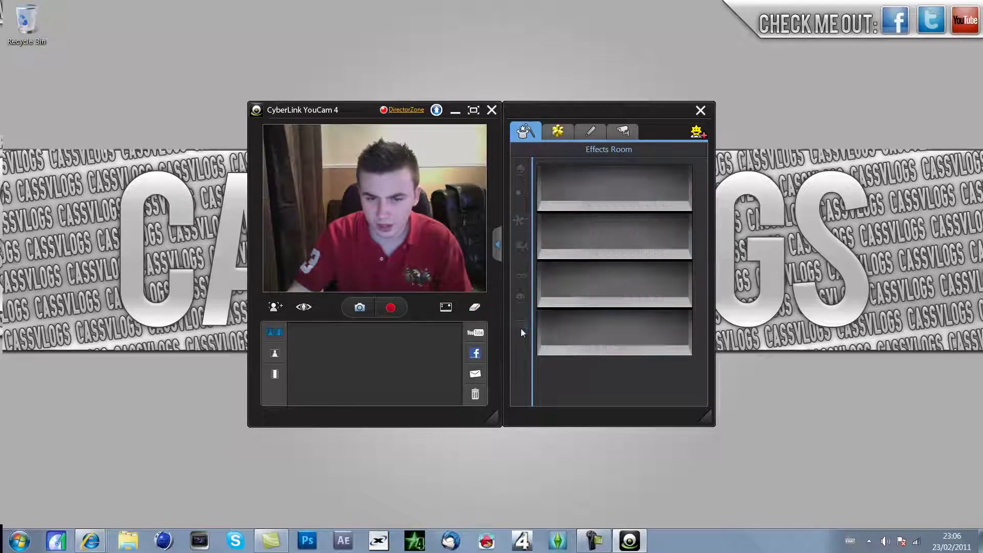
click(610, 191)
click(659, 199)
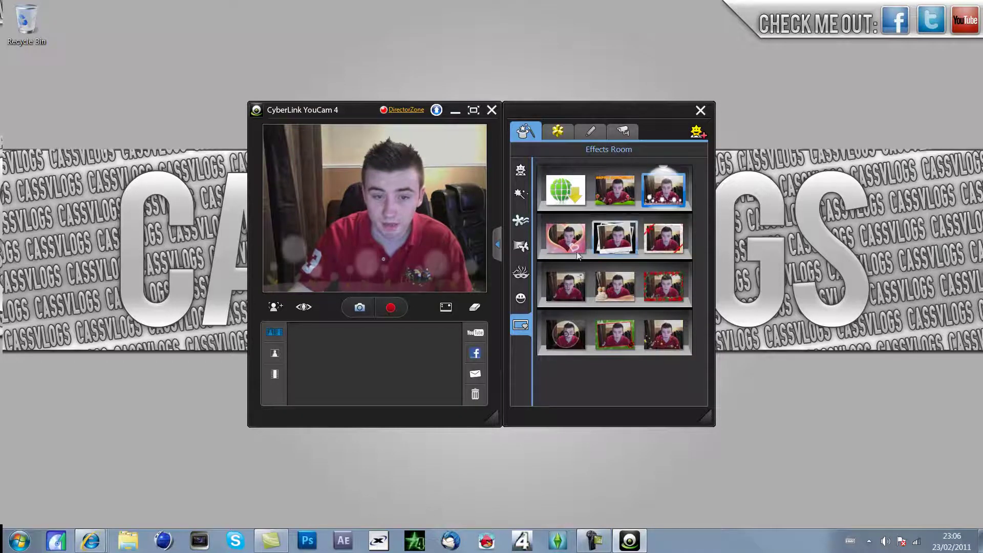
click(565, 240)
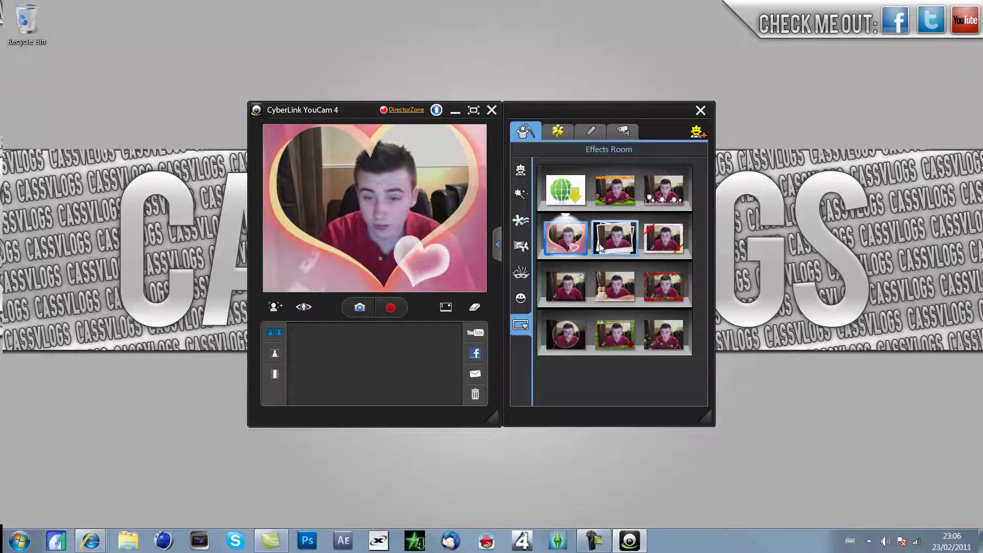
click(599, 247)
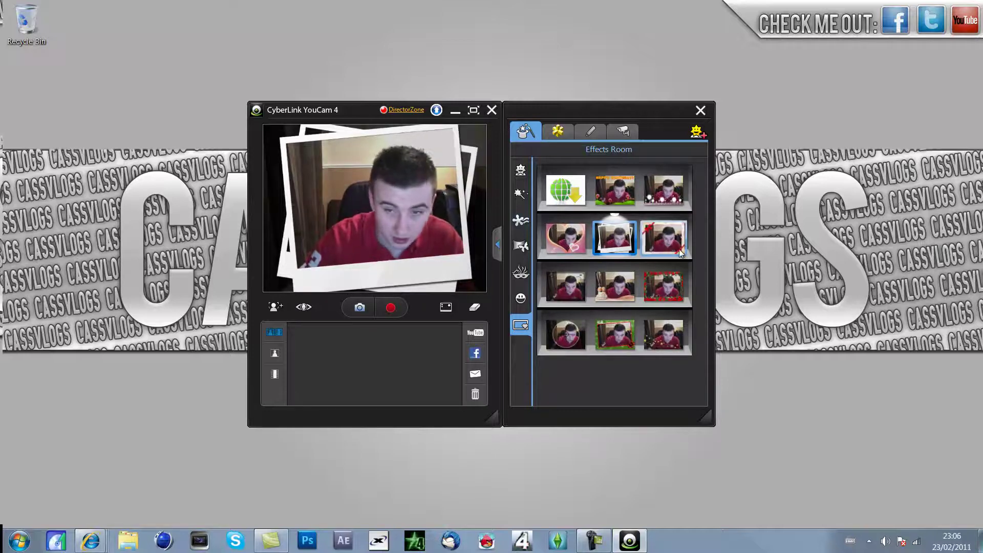
- Try the camcorder REC, figurines, red roses, crosshair circle, green frame and golden sparkle overlays
click(579, 292)
click(611, 289)
click(572, 290)
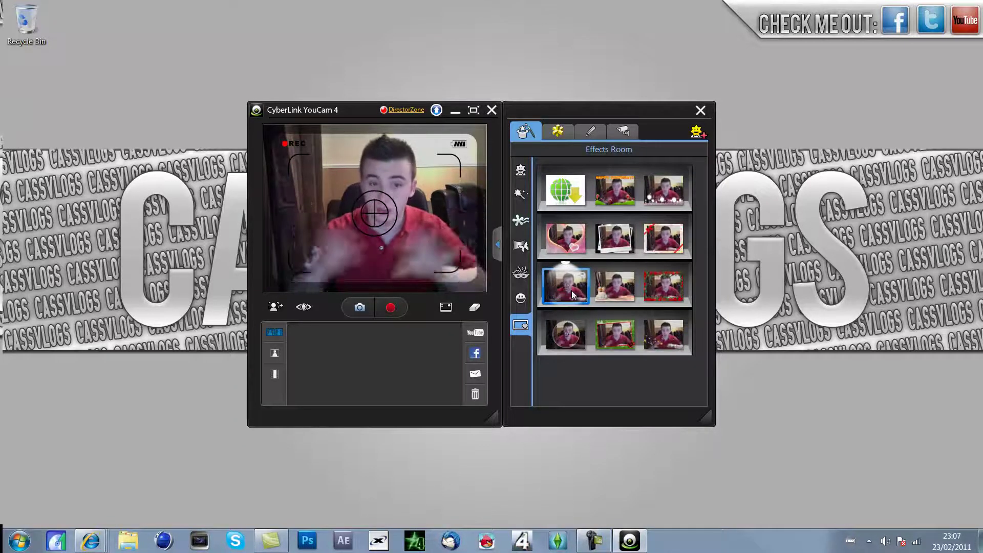
click(618, 294)
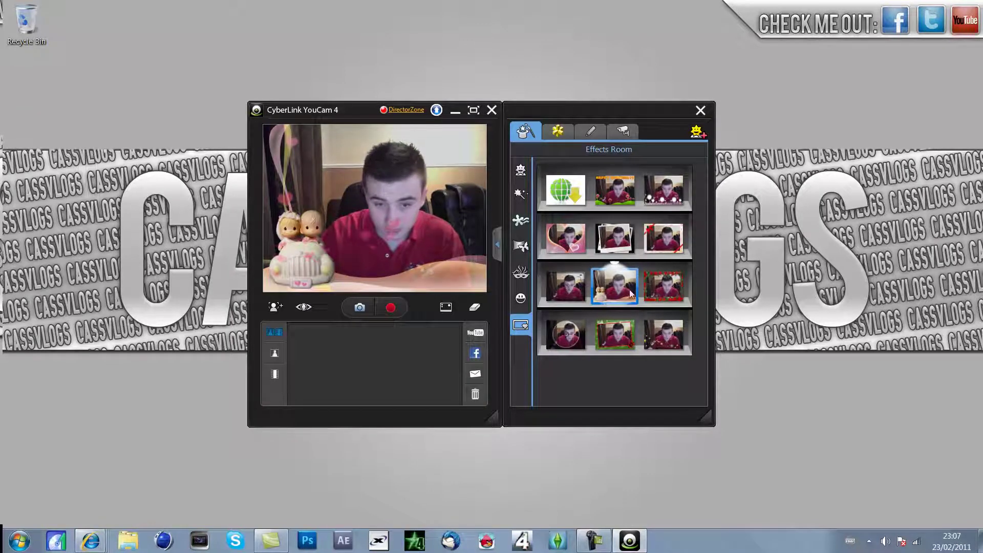
click(671, 287)
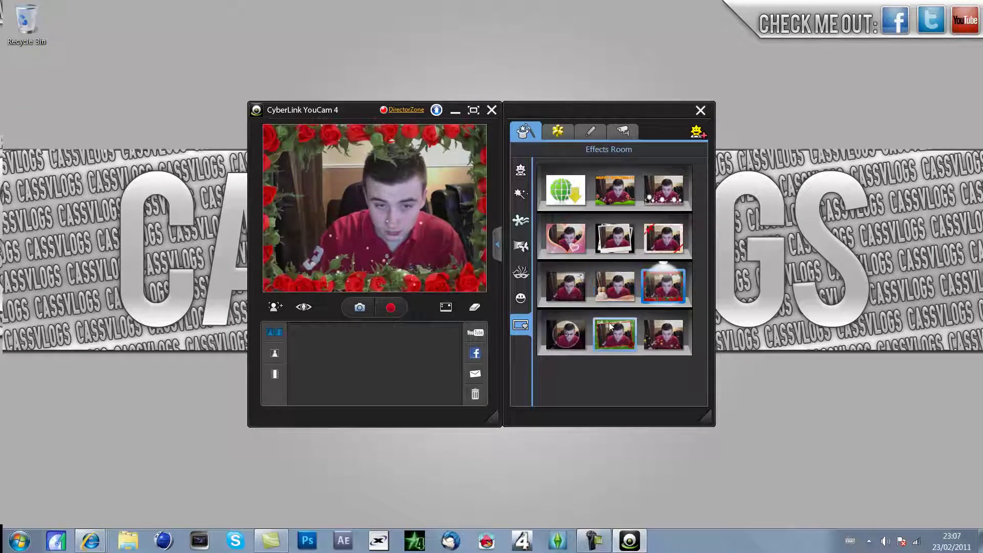
click(574, 338)
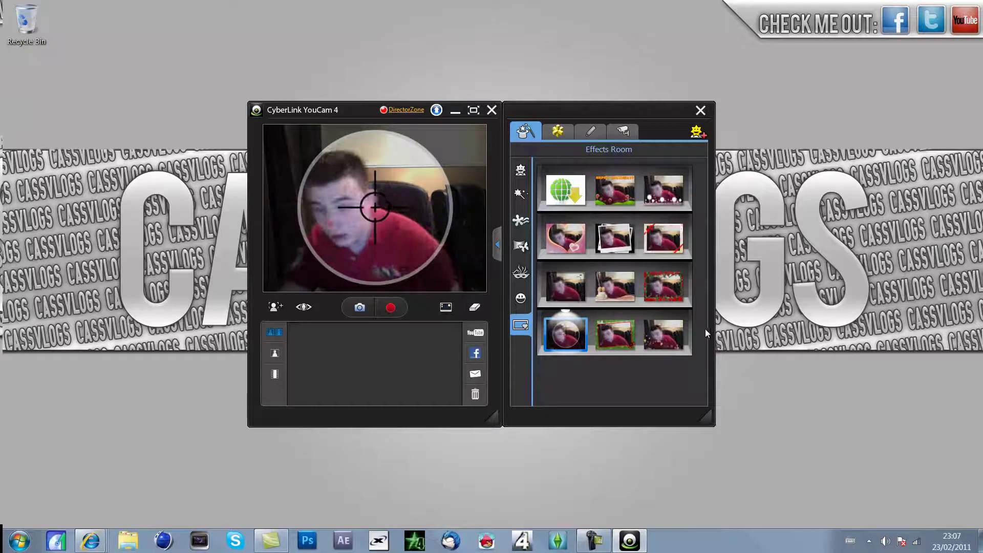
click(627, 342)
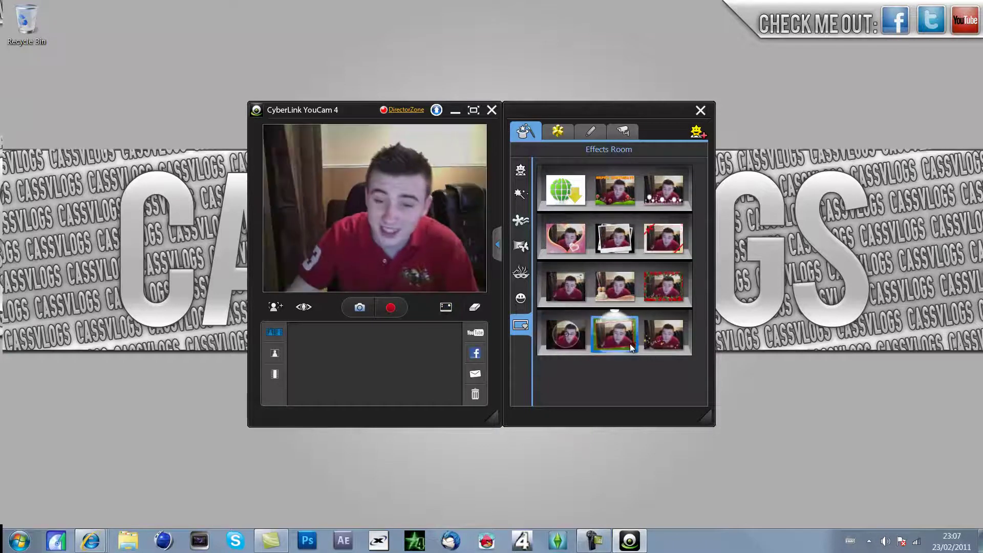
click(677, 338)
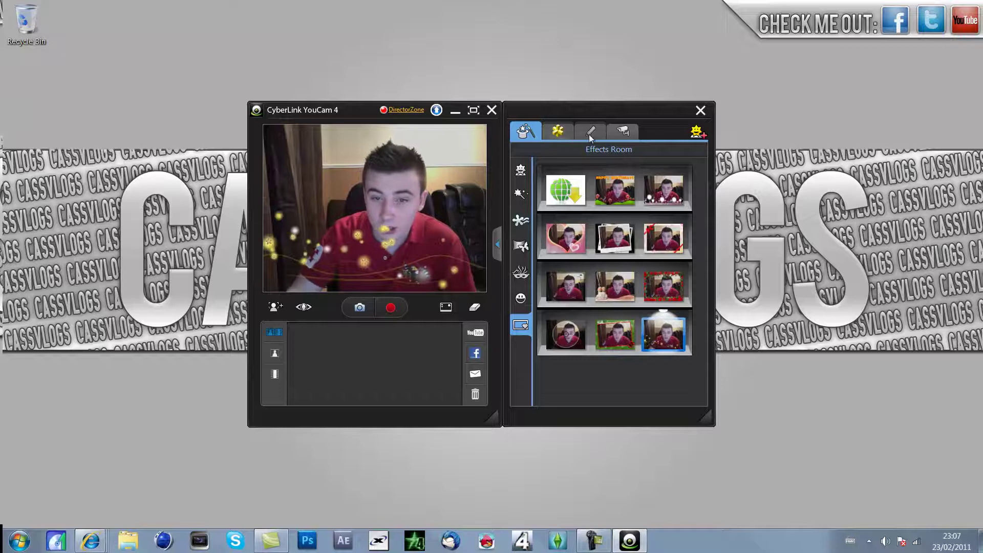
- Clear the sparkle effect and view Augmented Reality, opening and dismissing the snow-globe photo chooser
click(475, 306)
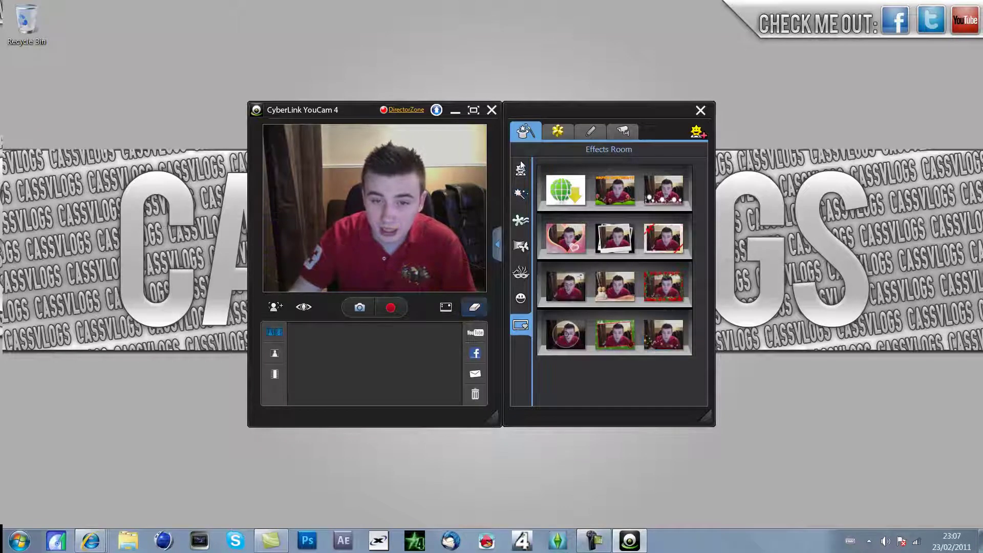
click(557, 131)
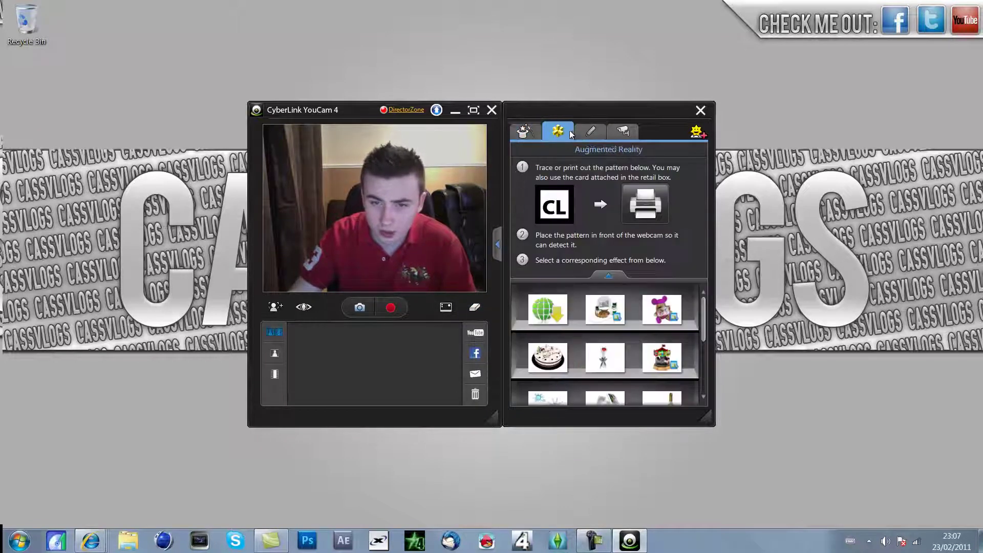
click(615, 316)
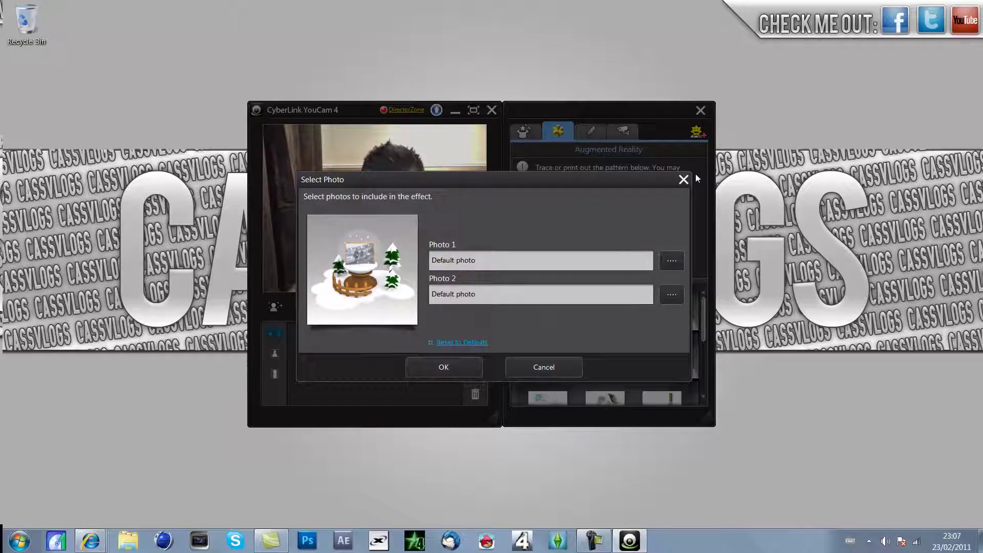
click(683, 180)
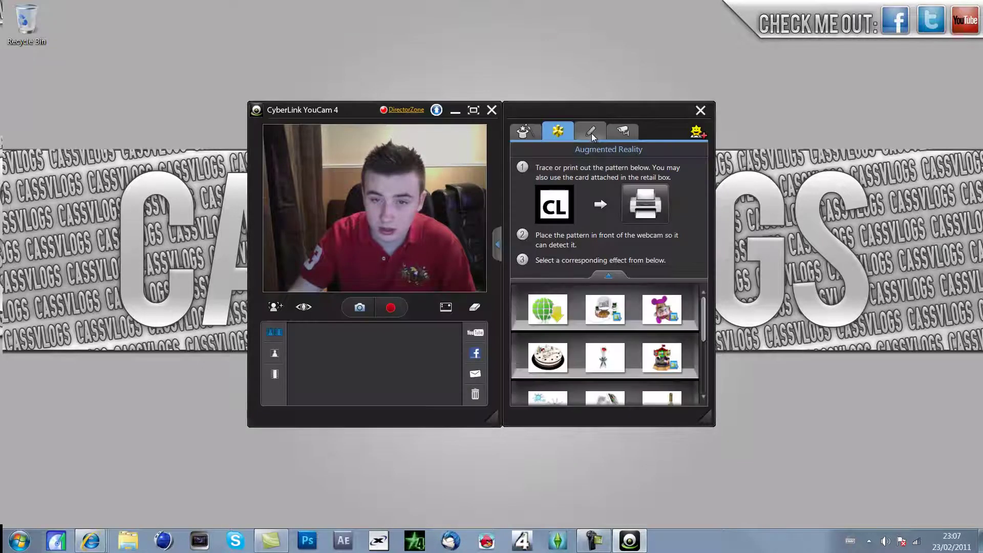
- Draw a red freehand scribble on the webcam image, erase it, and switch to Desktop Capture
click(591, 132)
drag(321, 175, 373, 203)
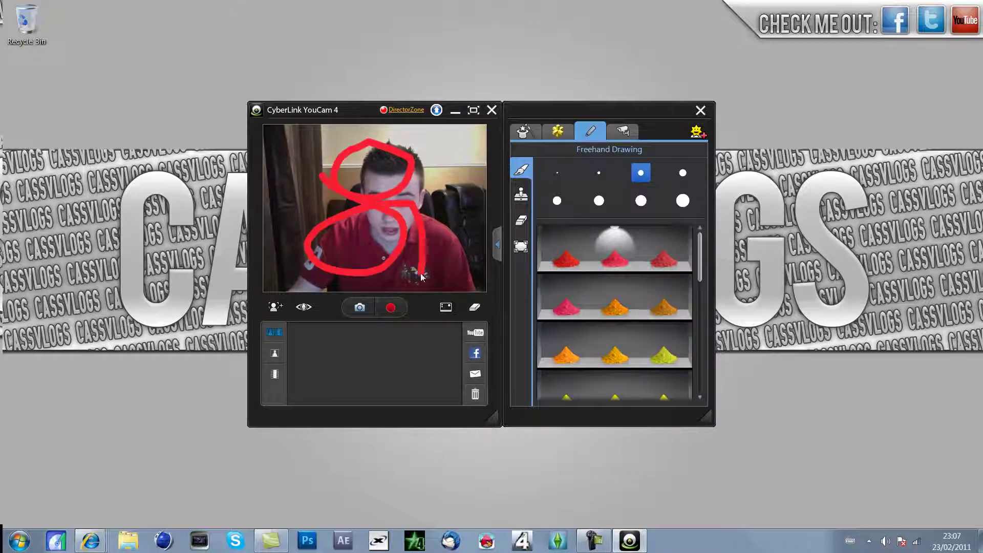
click(474, 306)
click(446, 306)
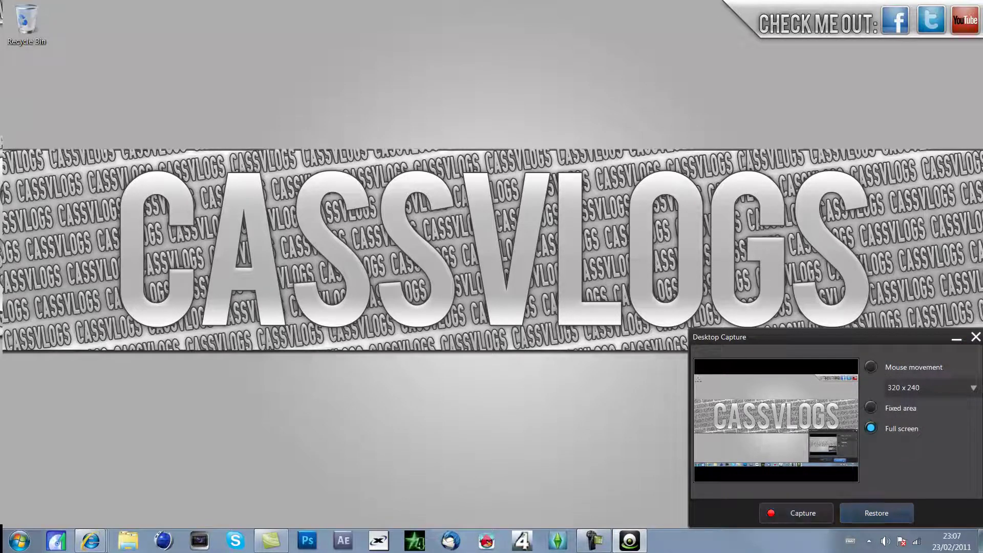
- Close the Desktop Capture panel, the freehand drawing effects panel and the YouCam window
click(975, 338)
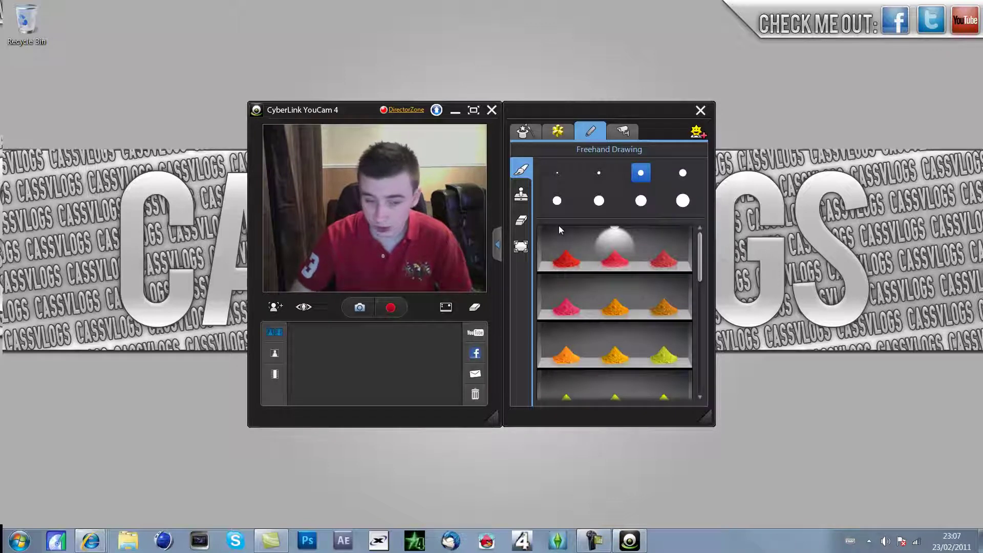
click(700, 110)
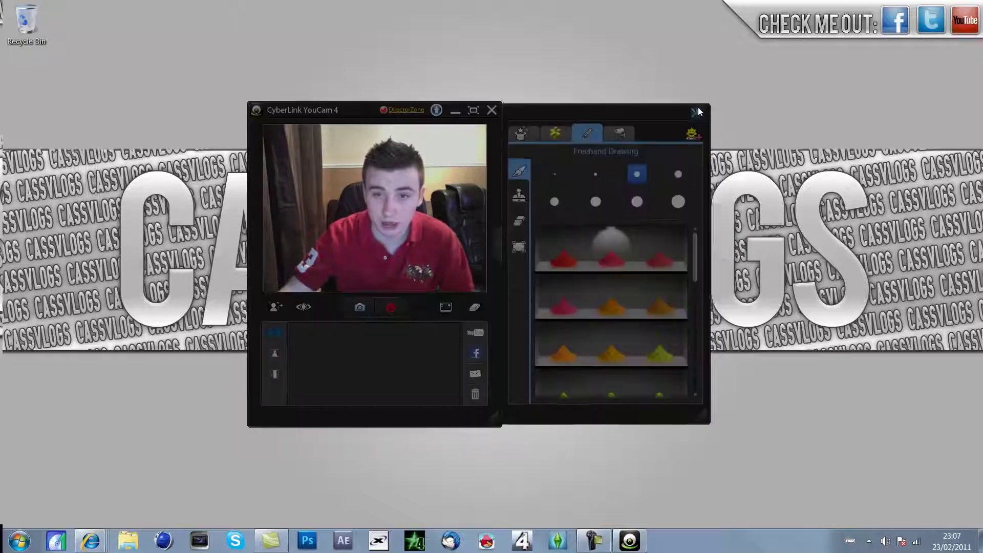
click(491, 109)
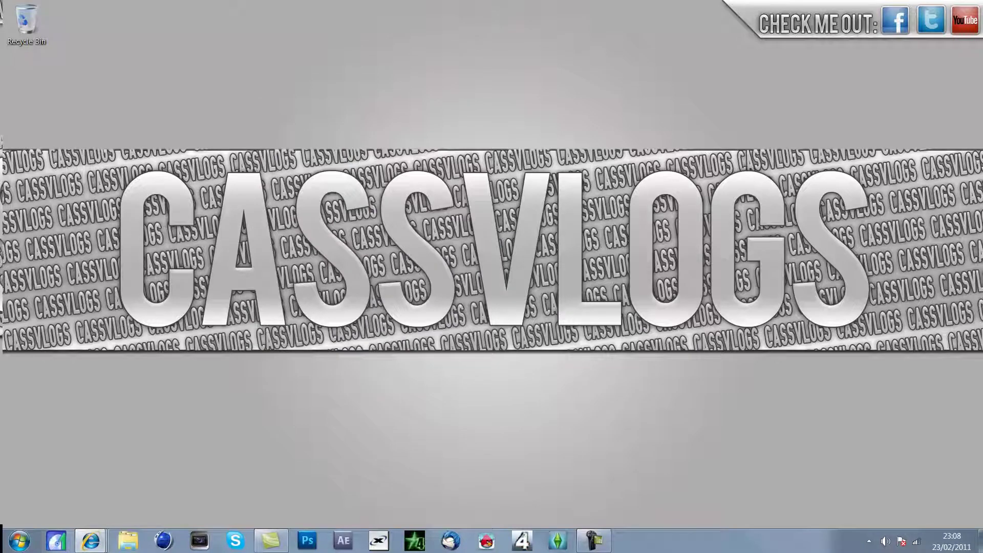
drag(943, 153, 313, 416)
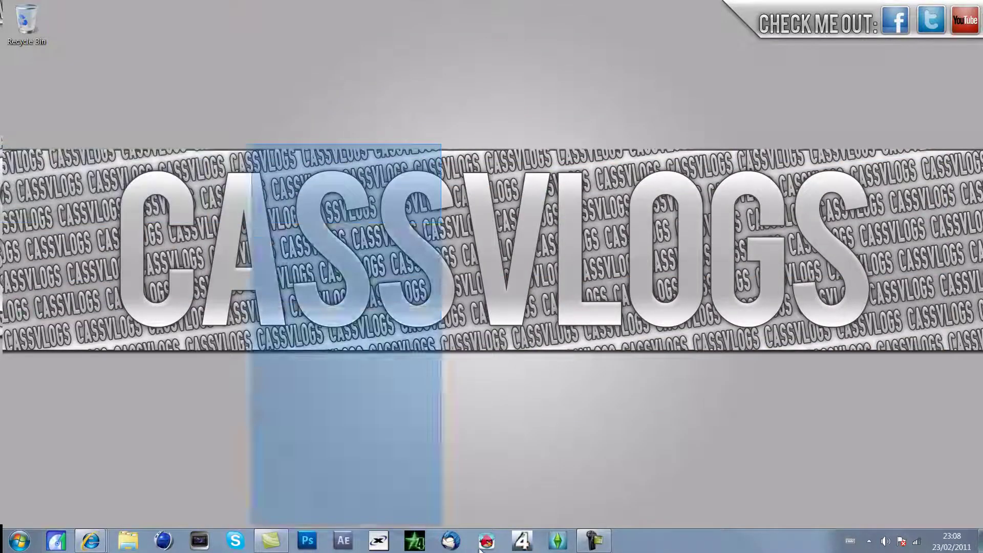
drag(974, 262, 4, 420)
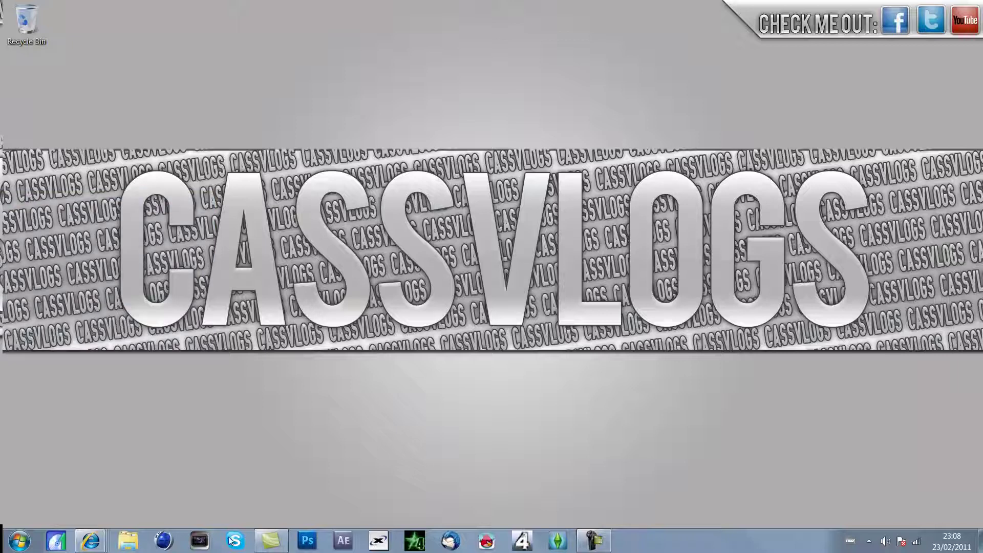